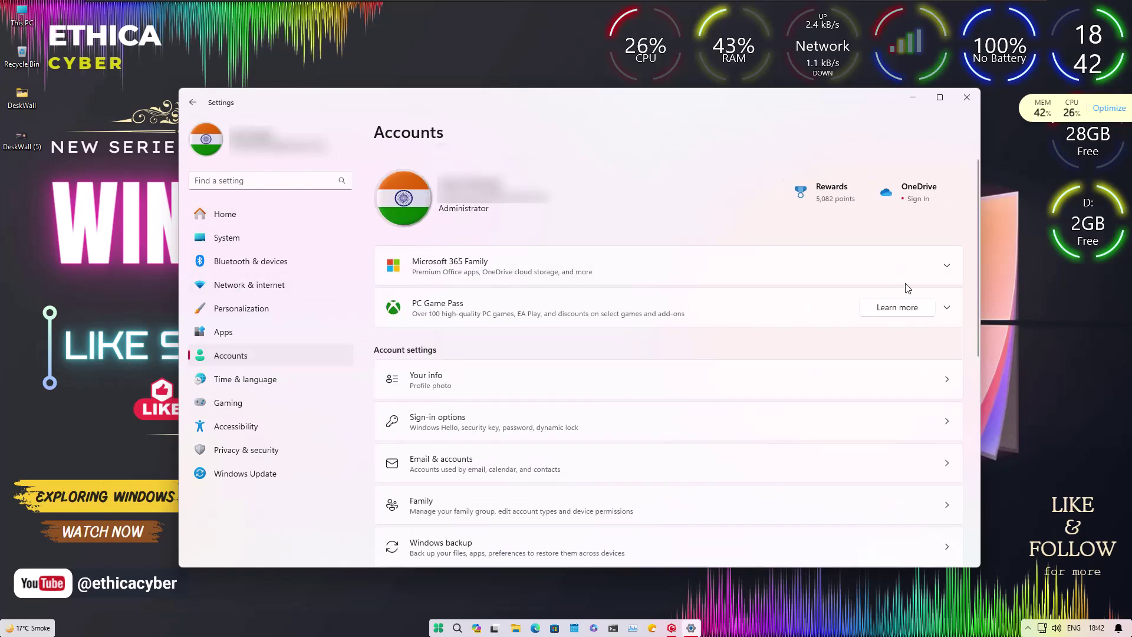
Go to Other users in Settings and start adding another account to this PC.
{"action": "scroll", "coordinate": [683, 301], "scroll_direction": "down", "scroll_amount": 3}
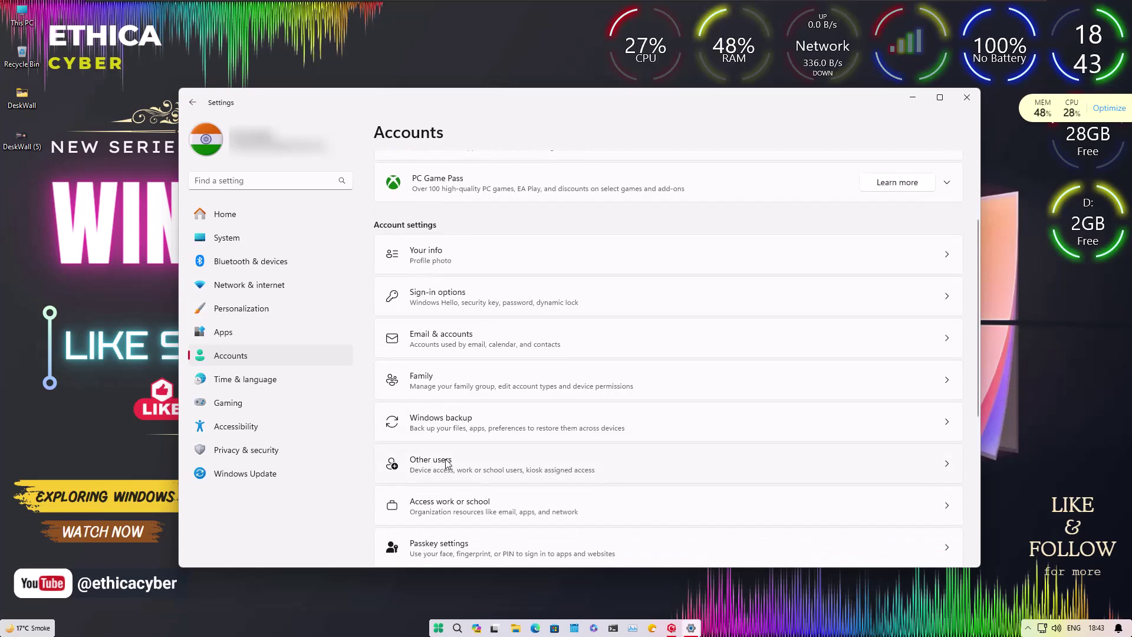
{"action": "left_click", "coordinate": [445, 463]}
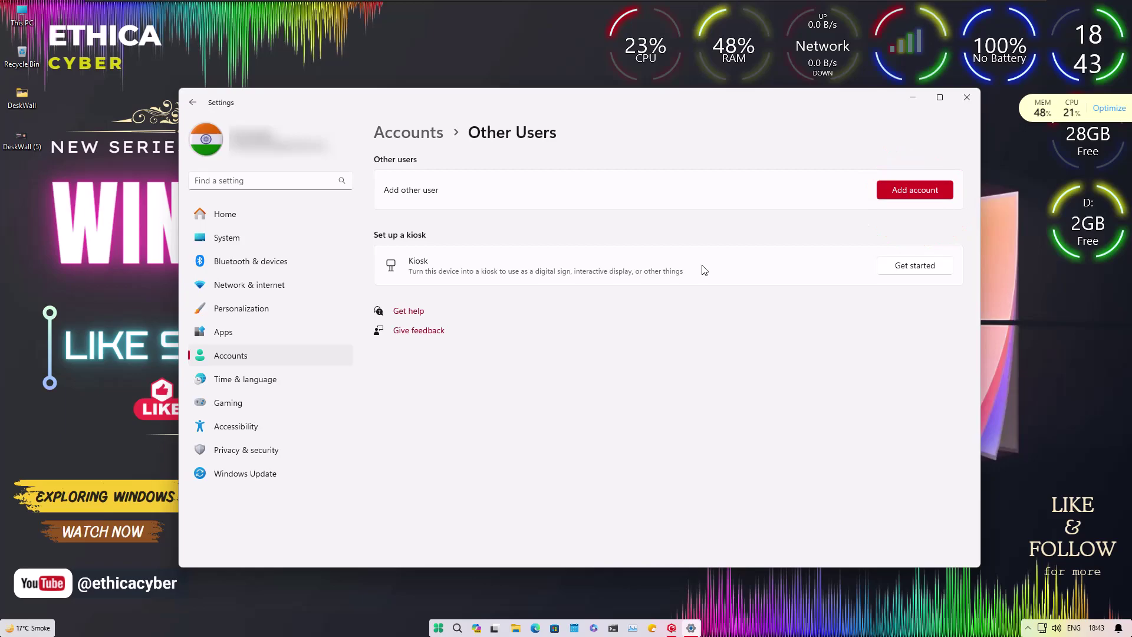
{"action": "left_click", "coordinate": [902, 195]}
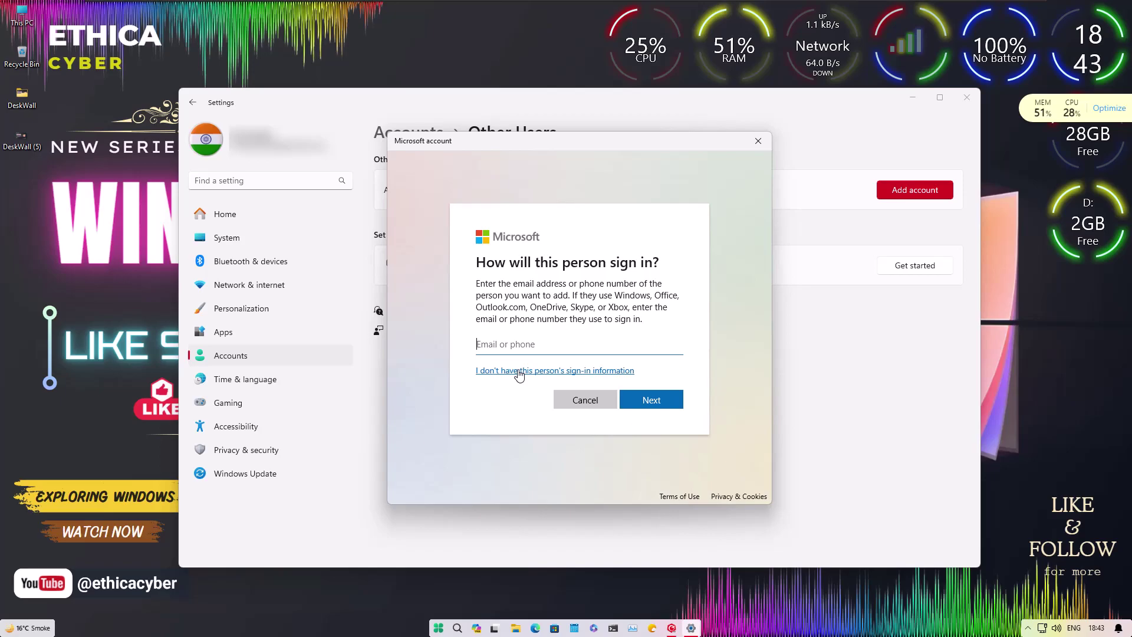
Skip the sign-in information and choose to add a user without a Microsoft account.
{"action": "left_click", "coordinate": [520, 371]}
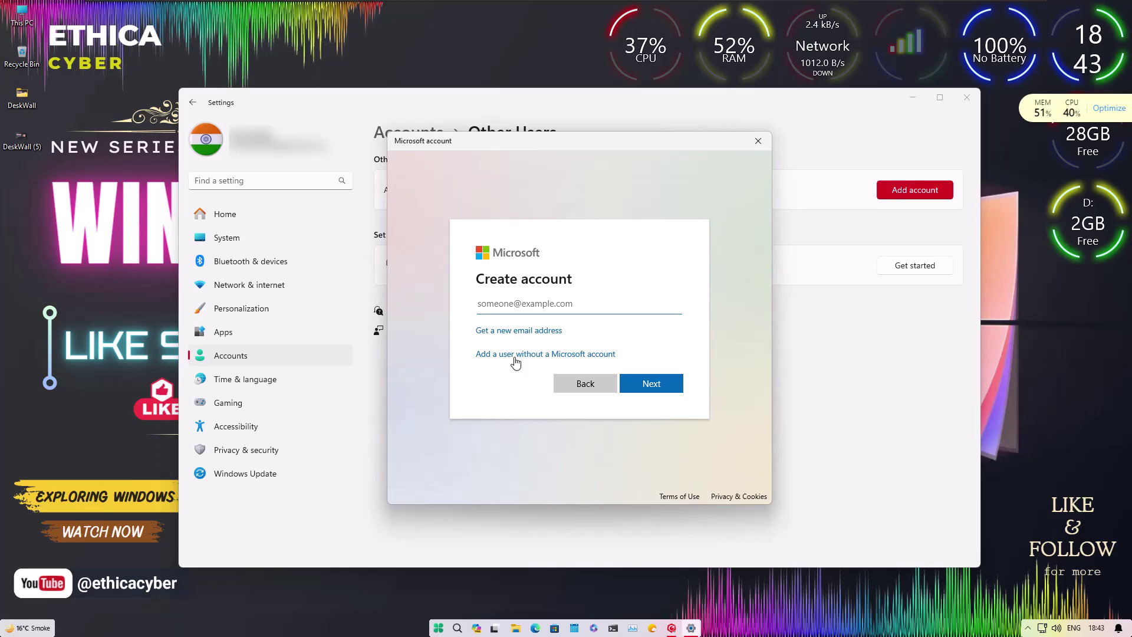
{"action": "left_click", "coordinate": [548, 357]}
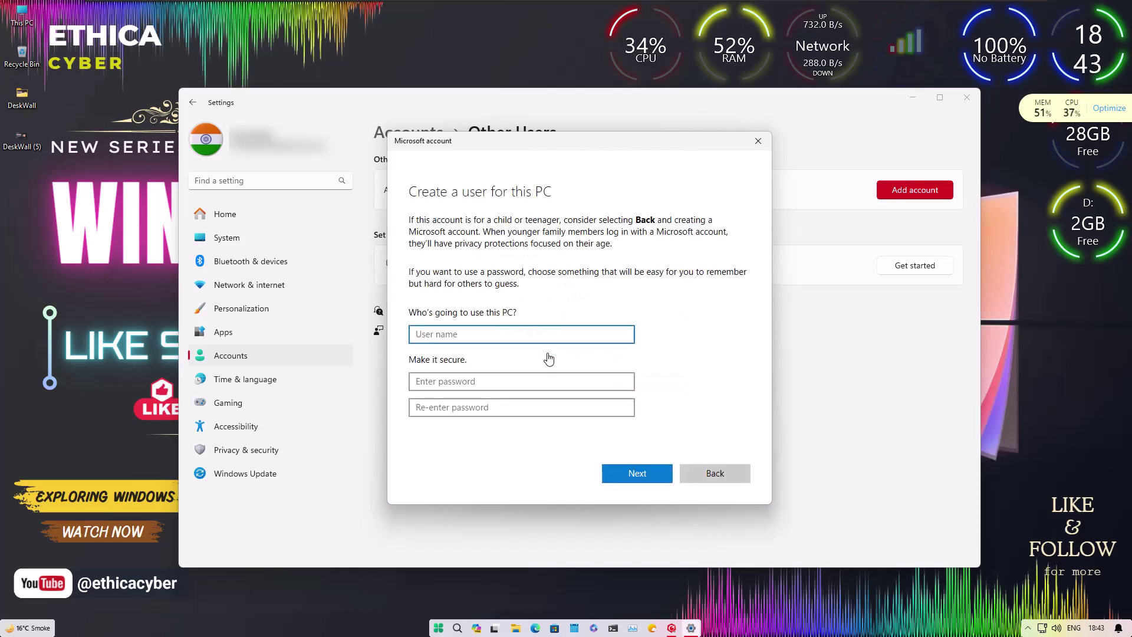
Enter the user name EthicaPC1 and type the account password twice.
{"action": "type", "text": "EthicaPC"}
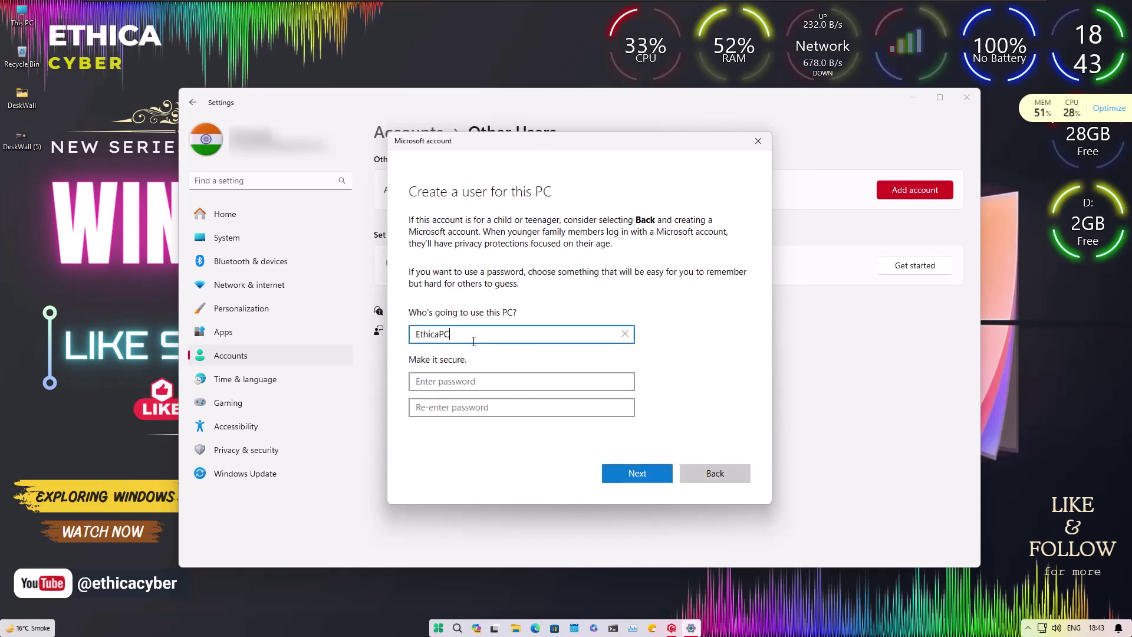
{"action": "left_click", "coordinate": [445, 380]}
{"action": "type", "text": "123456"}
{"action": "key", "text": "Tab"}
{"action": "type", "text": "123456"}
{"action": "scroll", "coordinate": [448, 365], "scroll_direction": "down", "scroll_amount": 3}
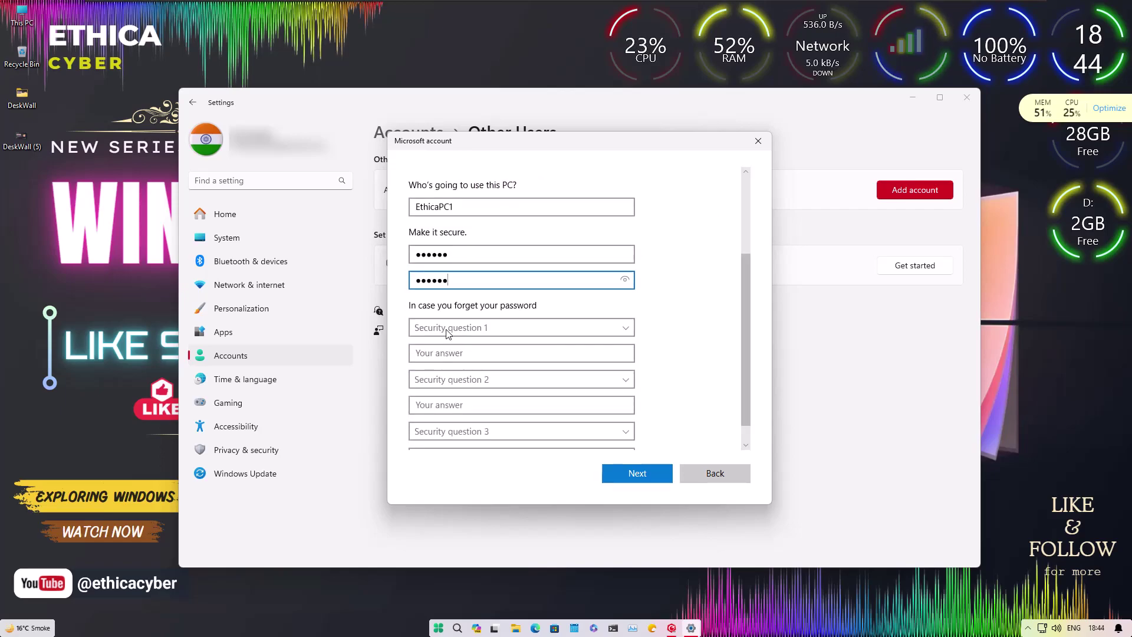
Choose the birth-city security question and enter its answer.
{"action": "left_click", "coordinate": [451, 330]}
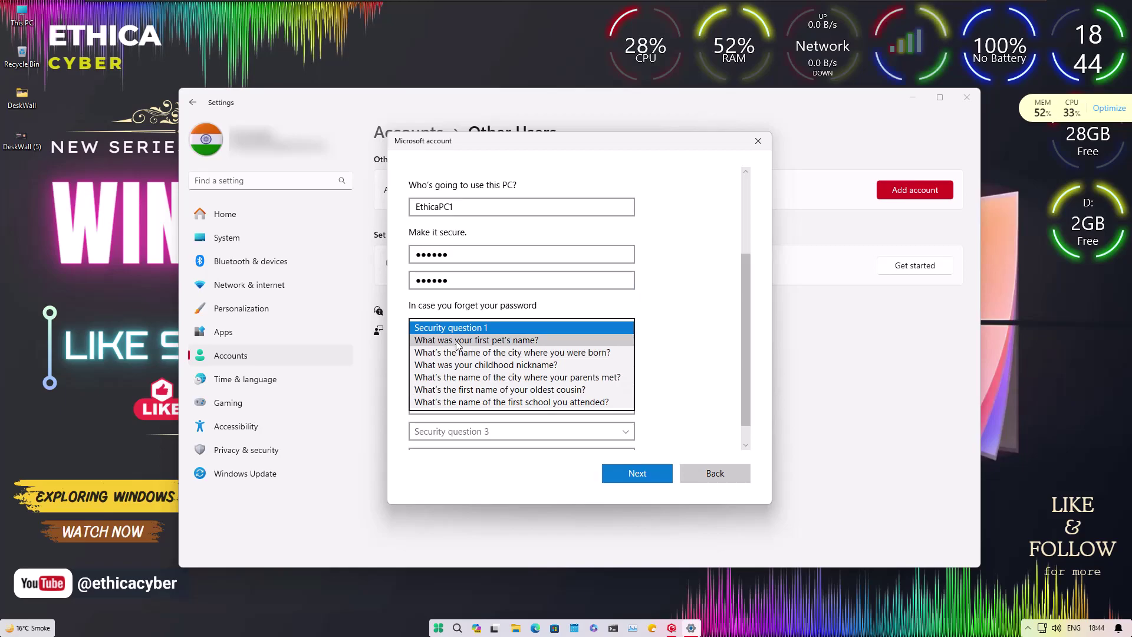
{"action": "left_click", "coordinate": [454, 352]}
{"action": "left_click", "coordinate": [457, 353]}
{"action": "type", "text": "indai"}
{"action": "key", "text": "BackSpace"}
{"action": "key", "text": "BackSpace"}
{"action": "key", "text": "BackSpace"}
{"action": "key", "text": "BackSpace"}
{"action": "key", "text": "BackSpace"}
{"action": "type", "text": "india"}
Answer the childhood-nickname and where-parents-met questions, then create the account.
{"action": "left_click", "coordinate": [458, 379]}
{"action": "left_click", "coordinate": [455, 415]}
{"action": "left_click", "coordinate": [454, 402]}
{"action": "type", "text": "ethica"}
{"action": "left_click", "coordinate": [457, 433]}
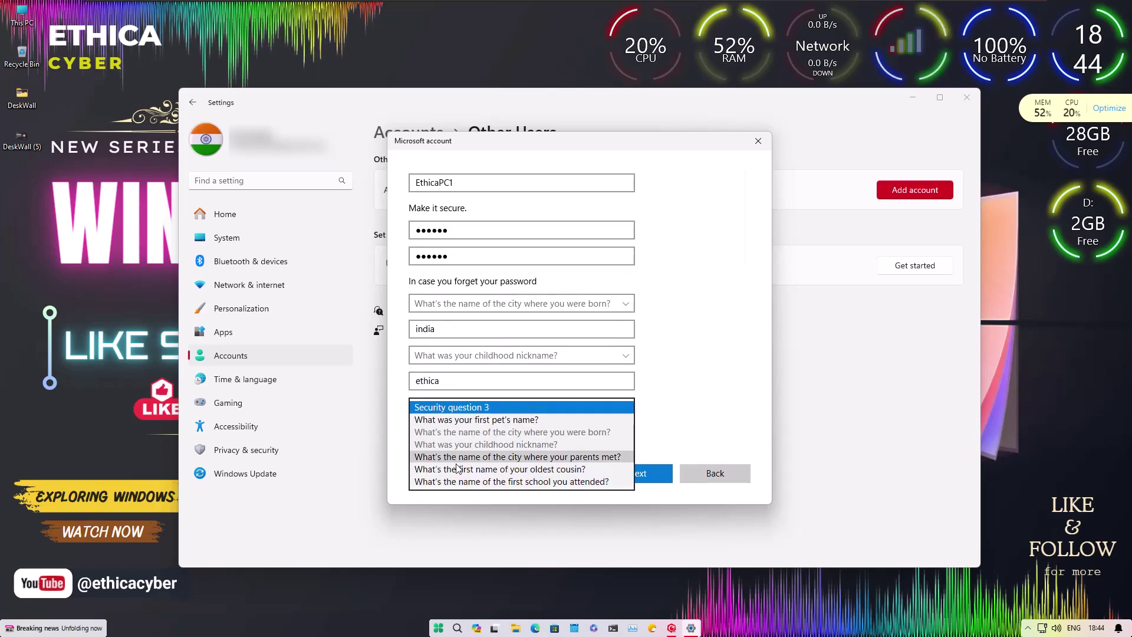
{"action": "left_click", "coordinate": [457, 457]}
{"action": "left_click", "coordinate": [450, 431]}
{"action": "type", "text": "ethica"}
{"action": "left_click", "coordinate": [649, 472]}
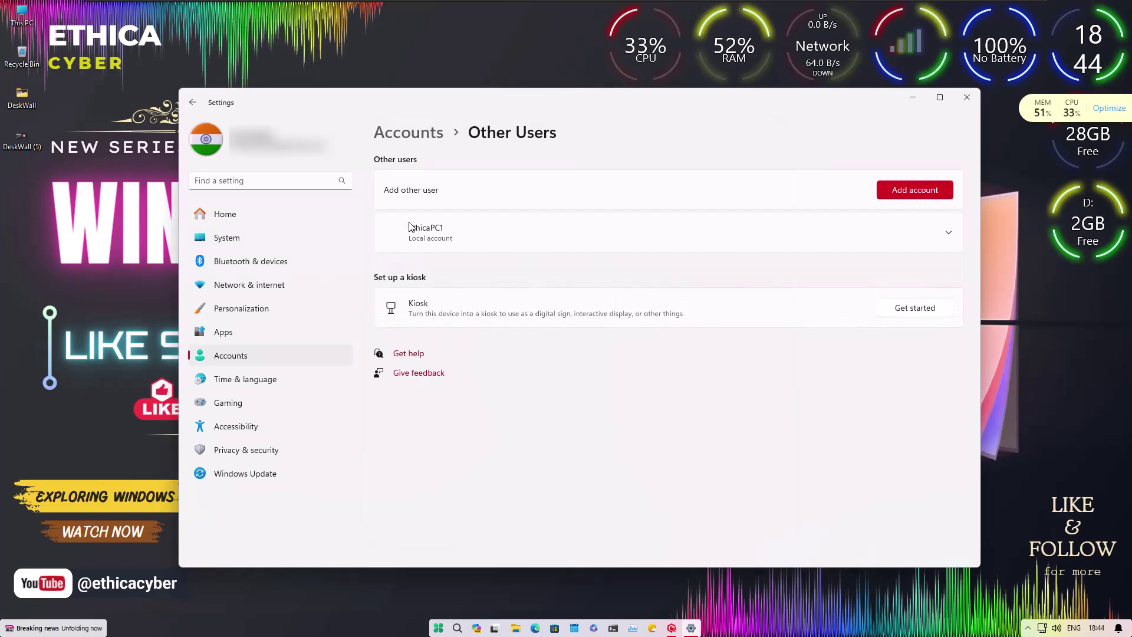
Run net user in Command Prompt to confirm EthicaPC1 is listed, then close it.
{"action": "left_click", "coordinate": [455, 242]}
{"action": "left_click", "coordinate": [469, 243]}
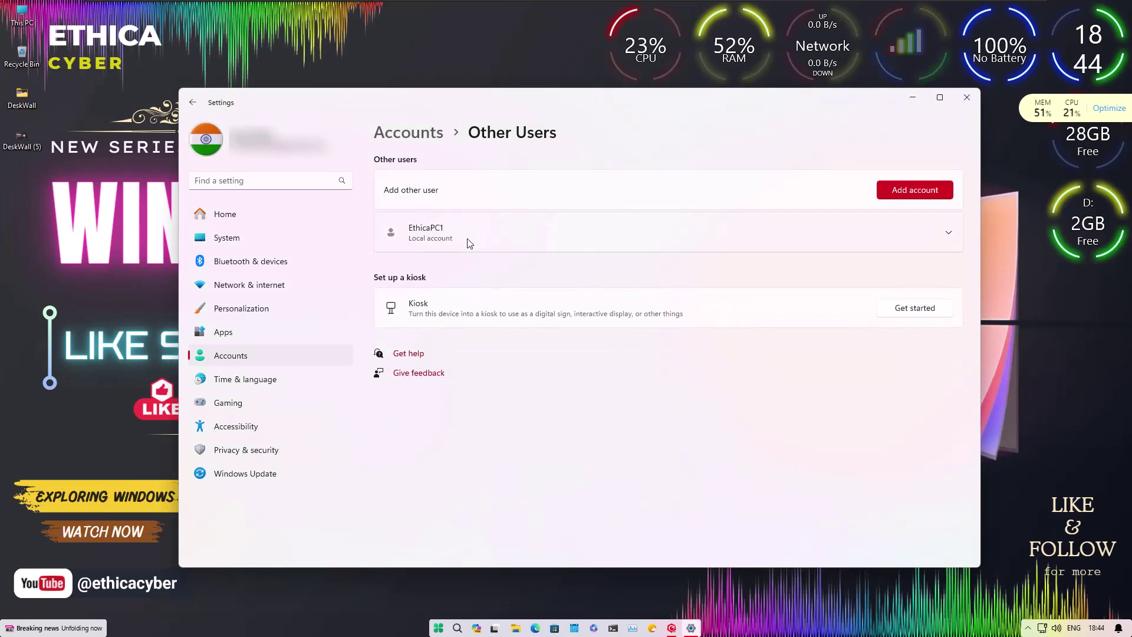
{"action": "key", "text": "super+r"}
{"action": "type", "text": "cm"}
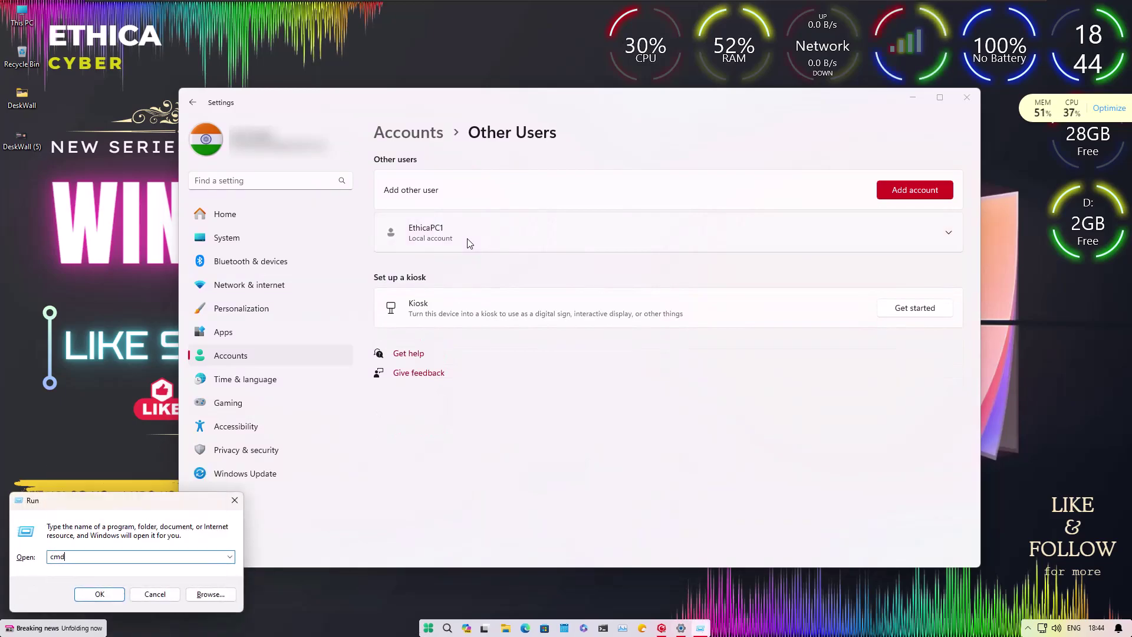
{"action": "type", "text": "d"}
{"action": "key", "text": "Return"}
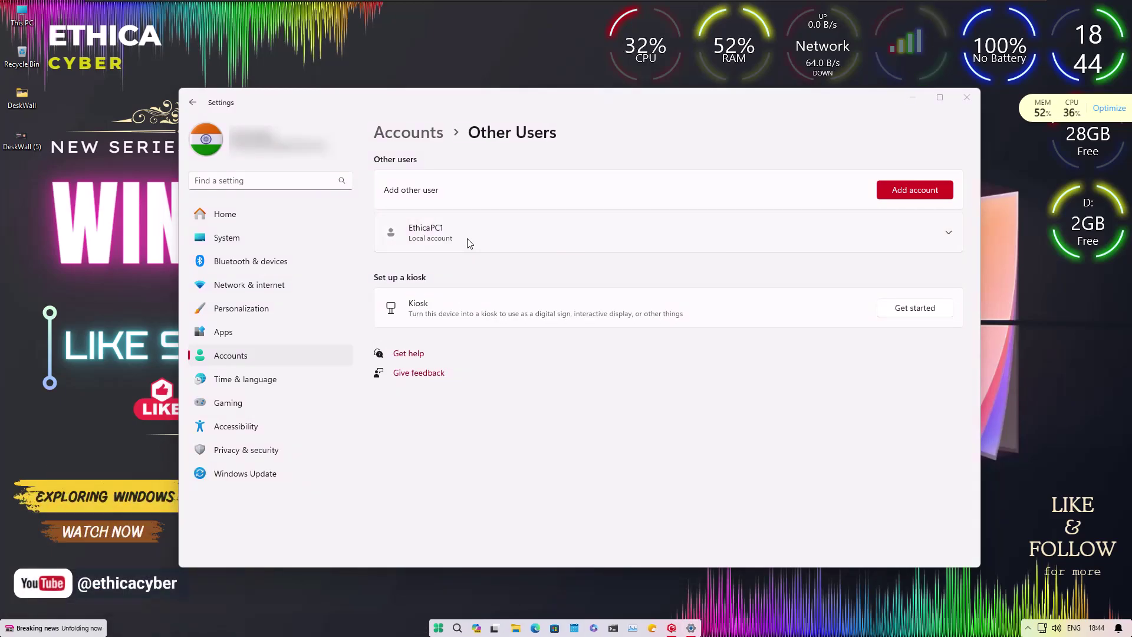
{"action": "type", "text": "net user"}
{"action": "key", "text": "Return"}
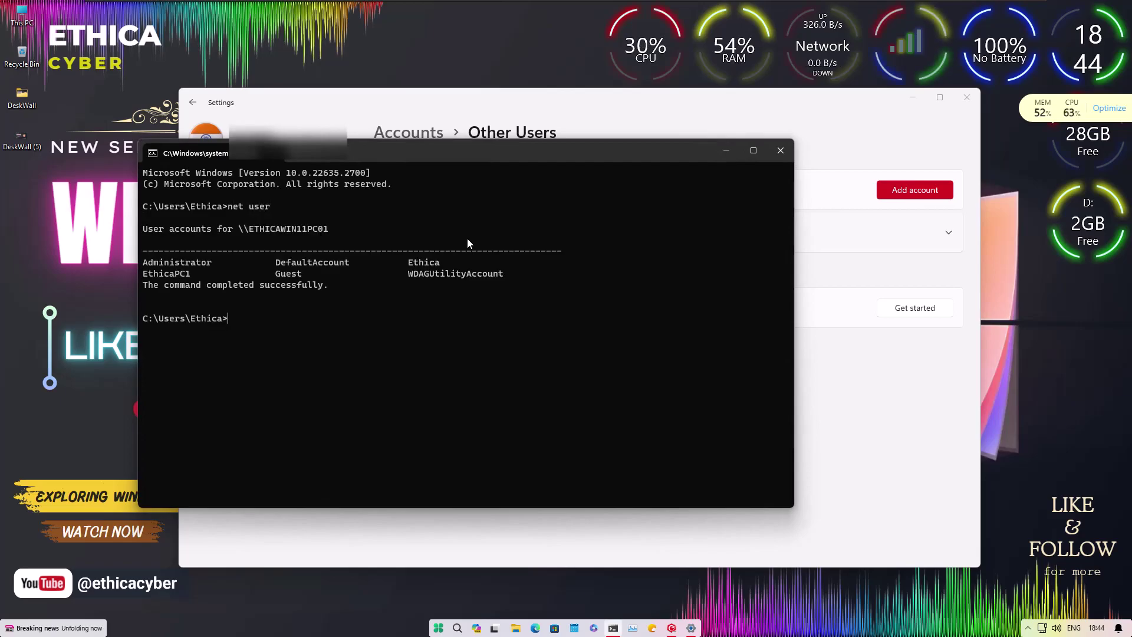
{"action": "left_click_drag", "start_coordinate": [144, 274], "coordinate": [175, 276]}
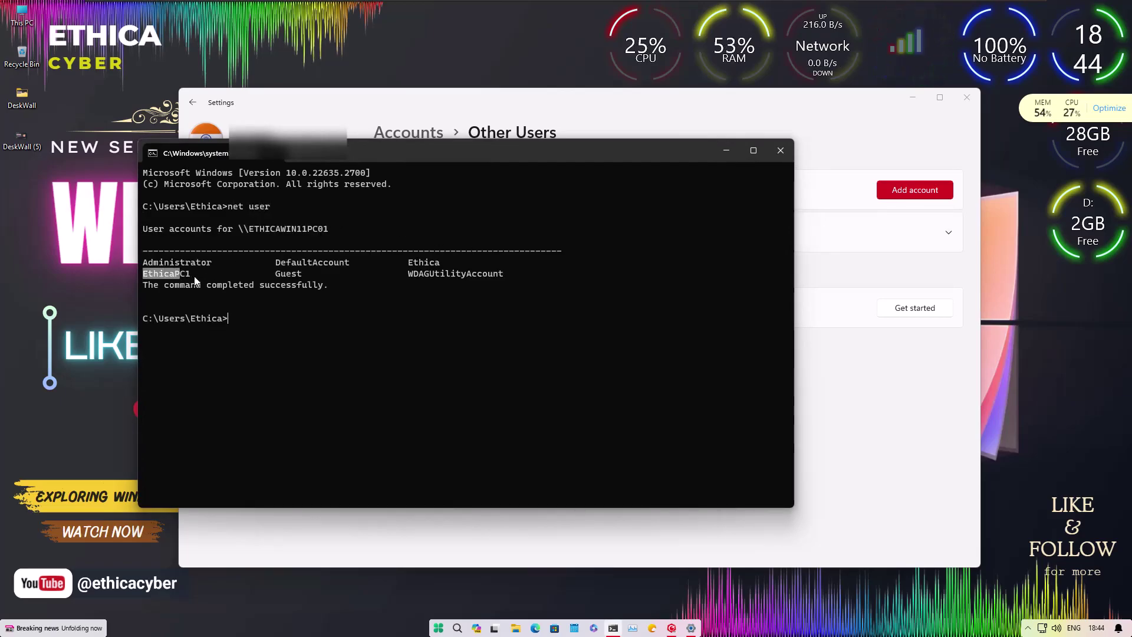
{"action": "left_click", "coordinate": [780, 151]}
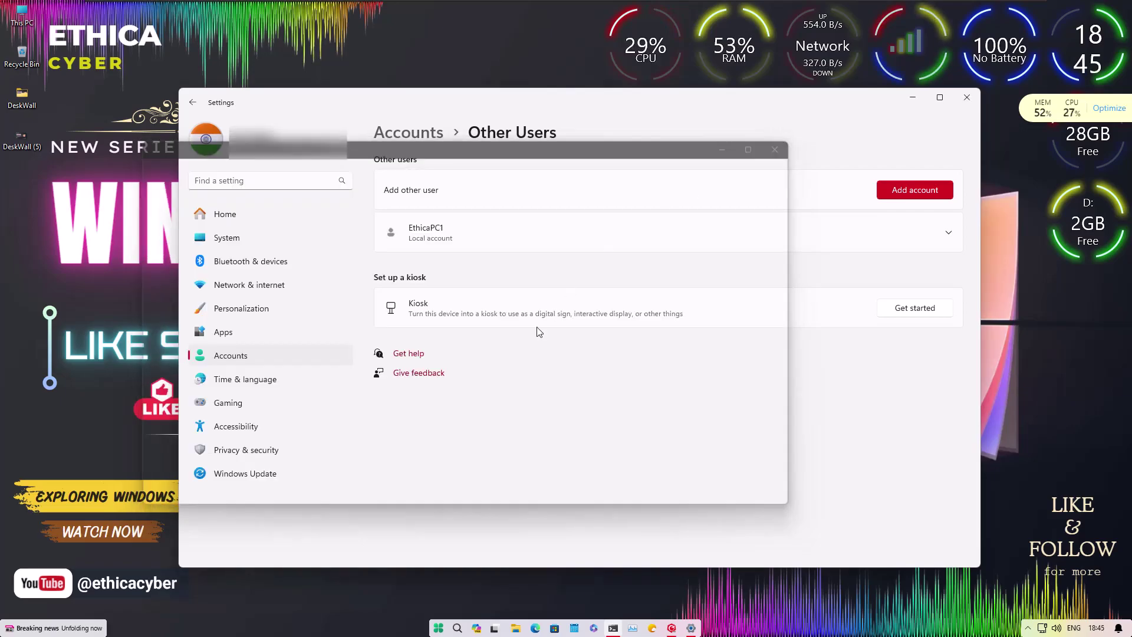
Close Settings and run compmgmt.msc to open Computer Management.
{"action": "left_click", "coordinate": [966, 97]}
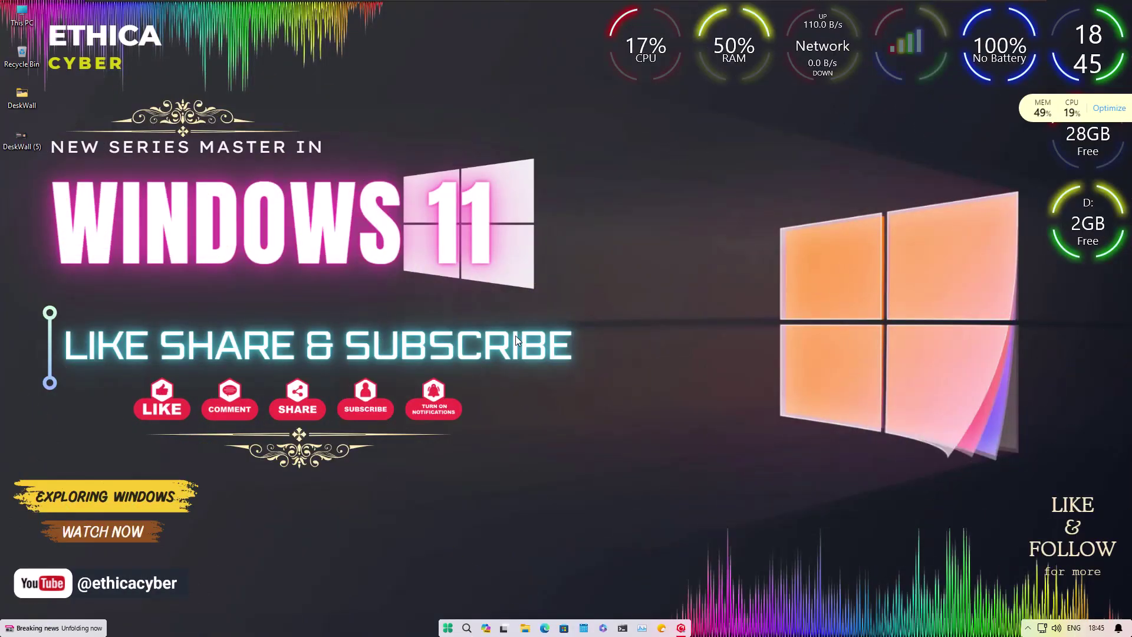
{"action": "key", "text": "super+r"}
{"action": "type", "text": "co"}
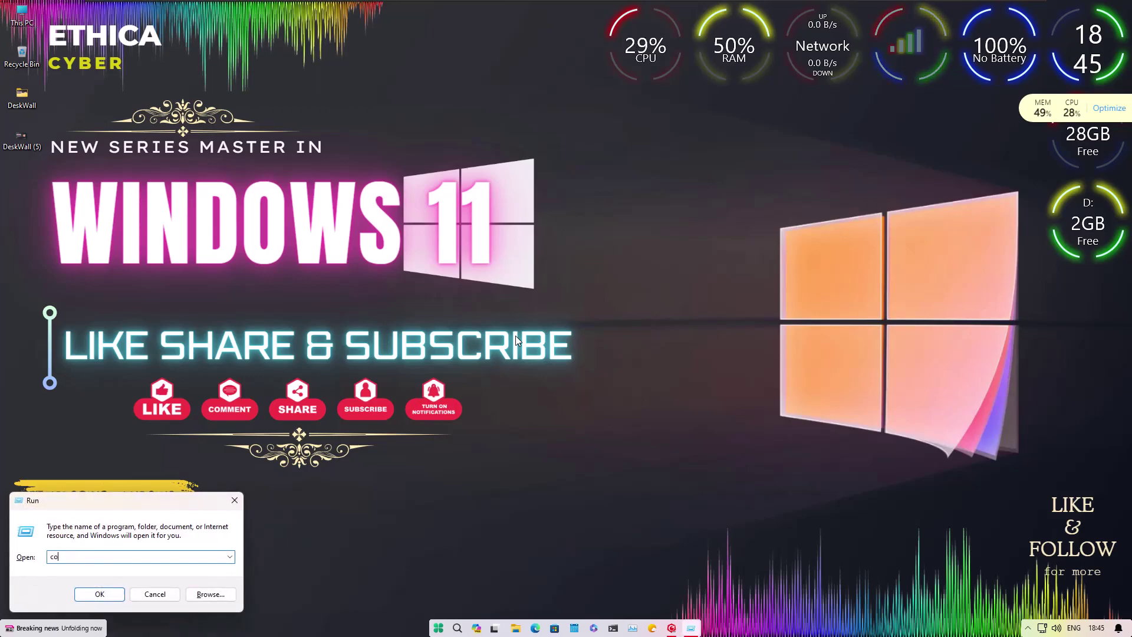
{"action": "type", "text": "mmg"}
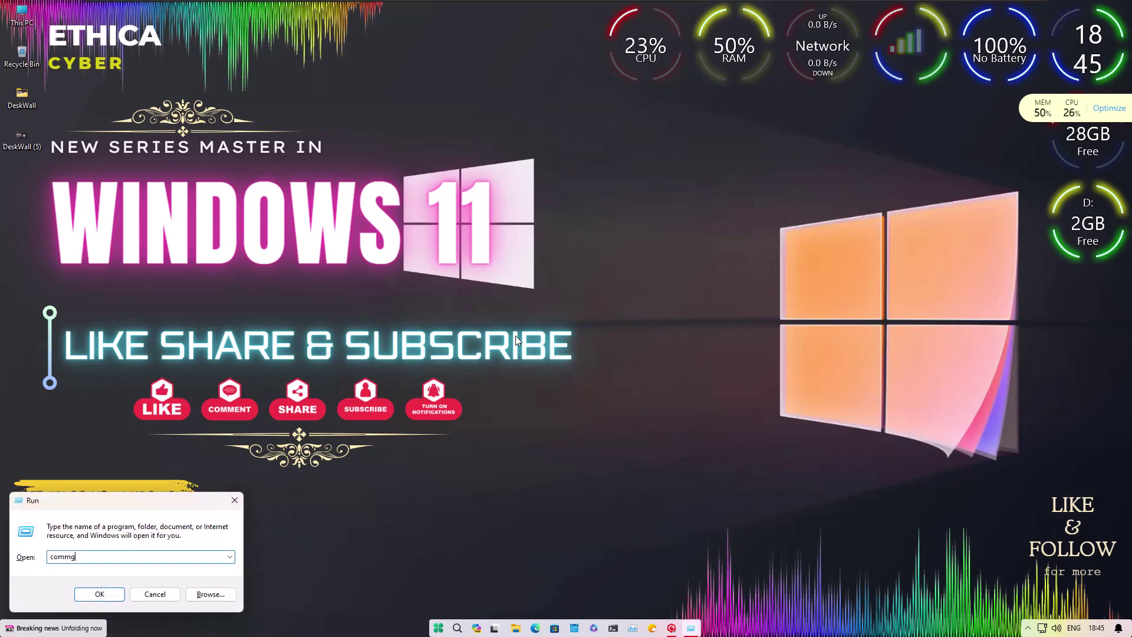
{"action": "key", "text": "BackSpace"}
{"action": "key", "text": "BackSpace"}
{"action": "key", "text": "BackSpace"}
{"action": "type", "text": "mpmgmt.msc"}
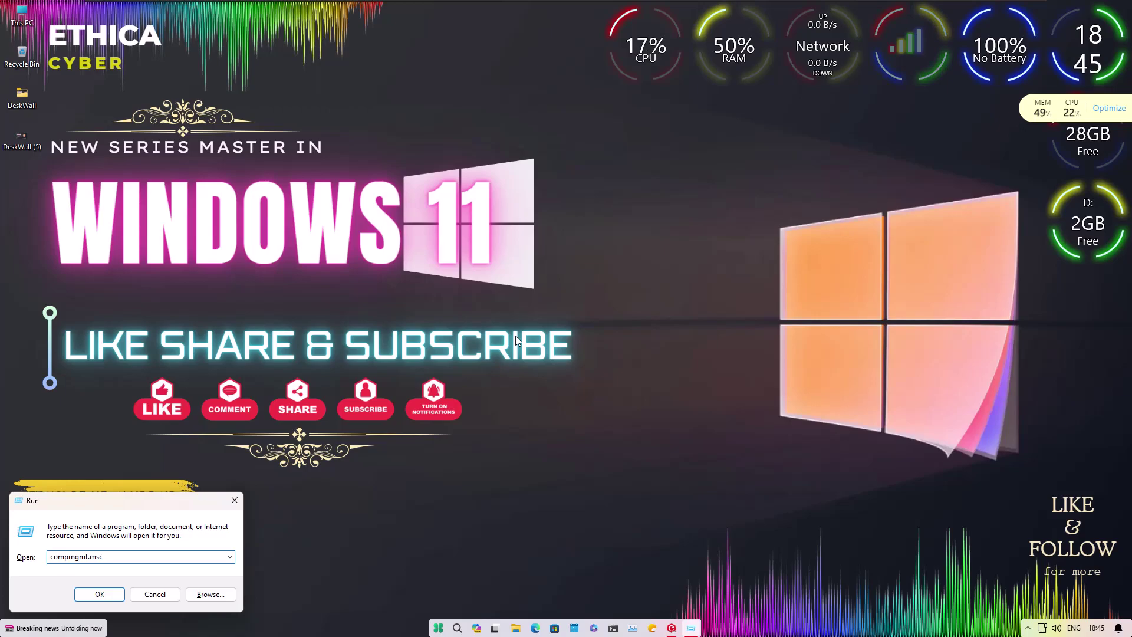
{"action": "key", "text": "Return"}
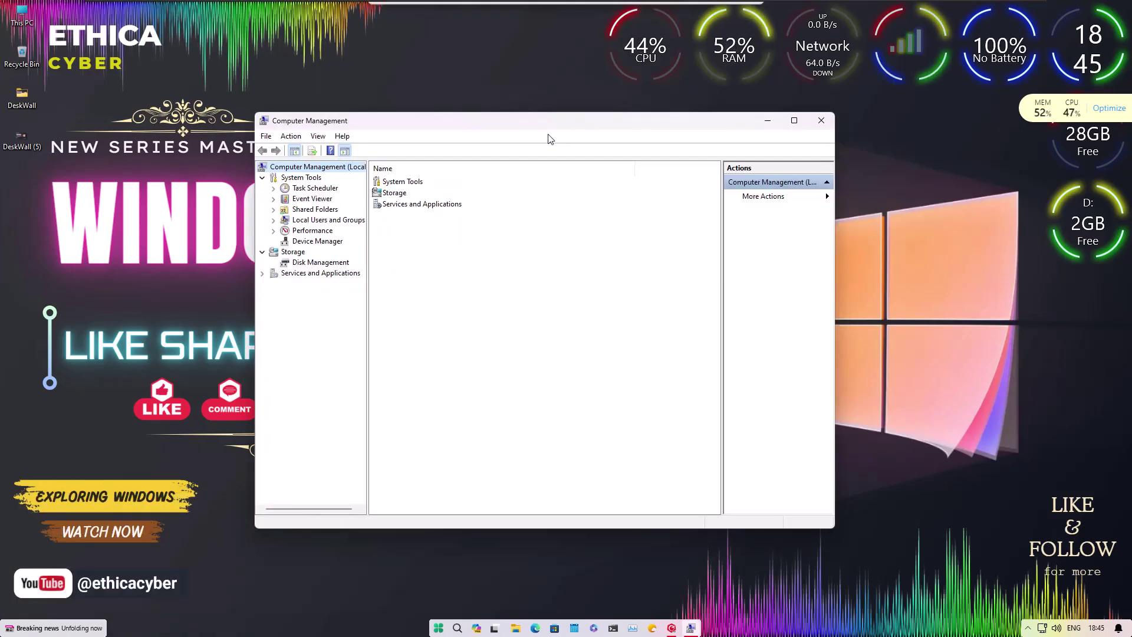
Expand Local Users and Groups and display the Users list with EthicaPC1.
{"action": "left_click", "coordinate": [272, 221]}
{"action": "left_click", "coordinate": [304, 230]}
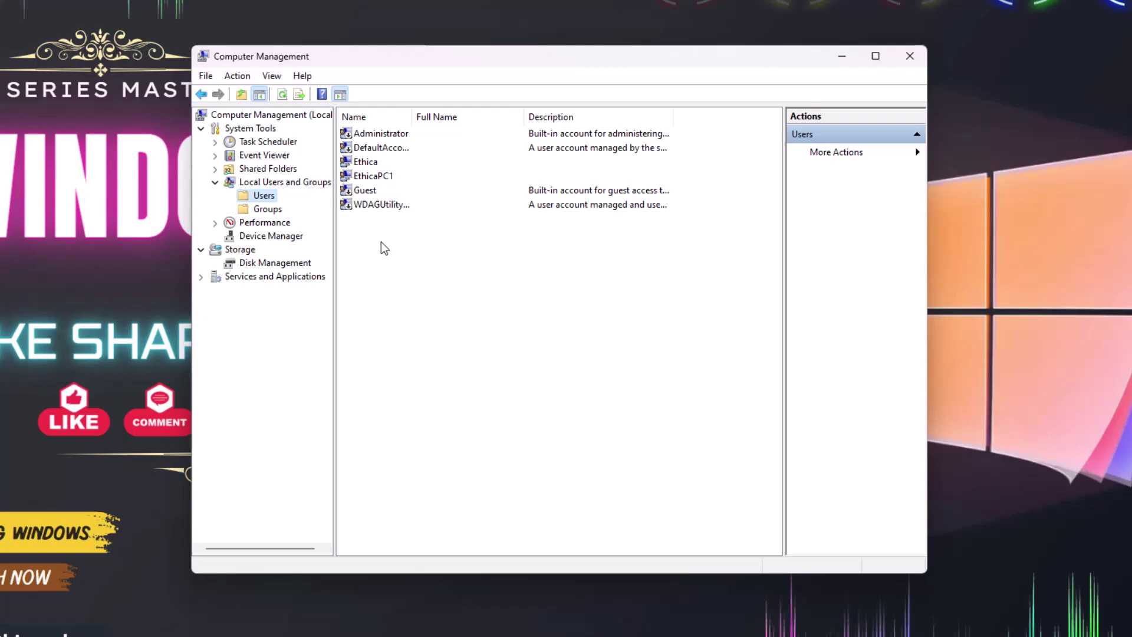
{"action": "right_click", "coordinate": [389, 233]}
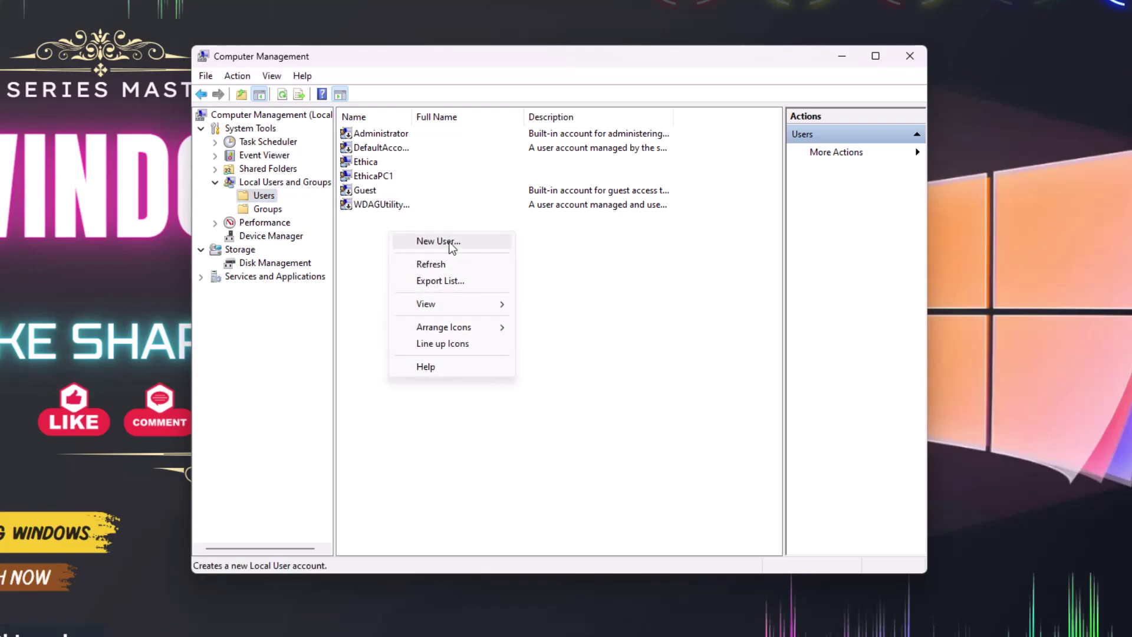
Start a new user named EthicaPC02 and copy that name into Full name.
{"action": "left_click", "coordinate": [451, 245]}
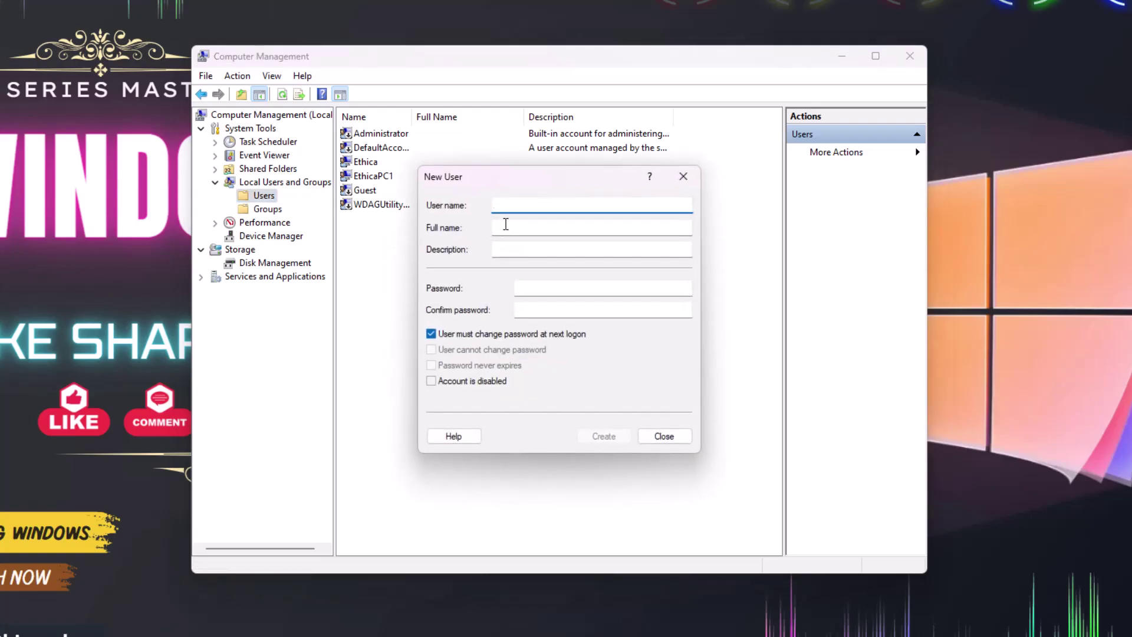
{"action": "type", "text": "EthicaPC02"}
{"action": "key", "text": "ctrl+a"}
{"action": "key", "text": "ctrl+c"}
{"action": "left_click", "coordinate": [511, 227]}
{"action": "key", "text": "ctrl+v"}
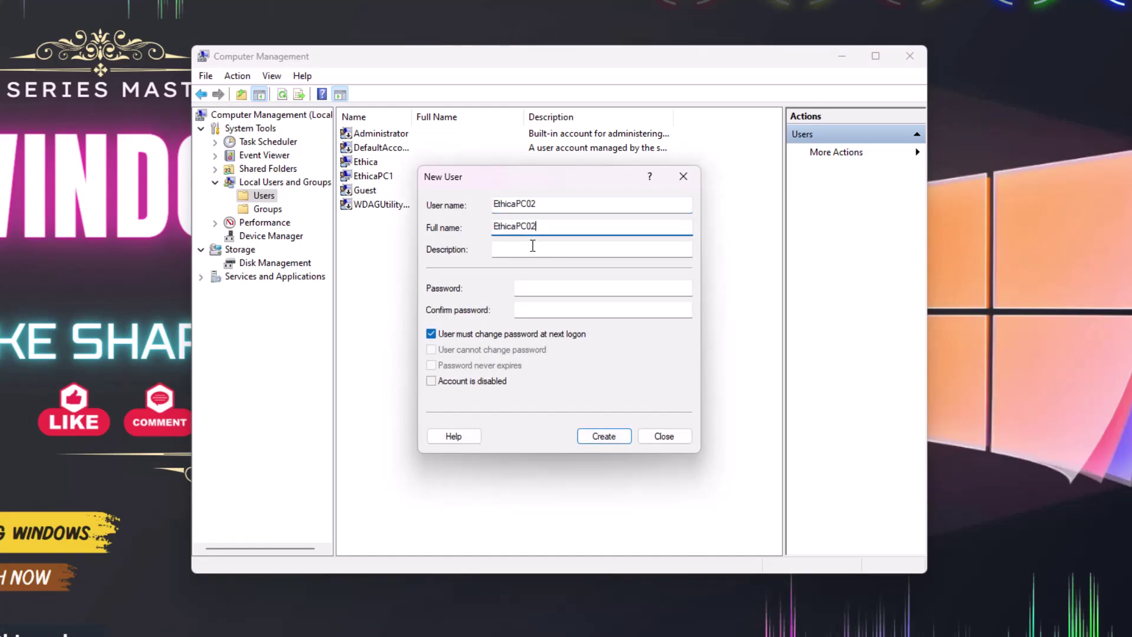
{"action": "left_click", "coordinate": [530, 247]}
Enter the password, create EthicaPC02, close the New User form, and select it.
{"action": "left_click", "coordinate": [540, 288]}
{"action": "type", "text": "12"}
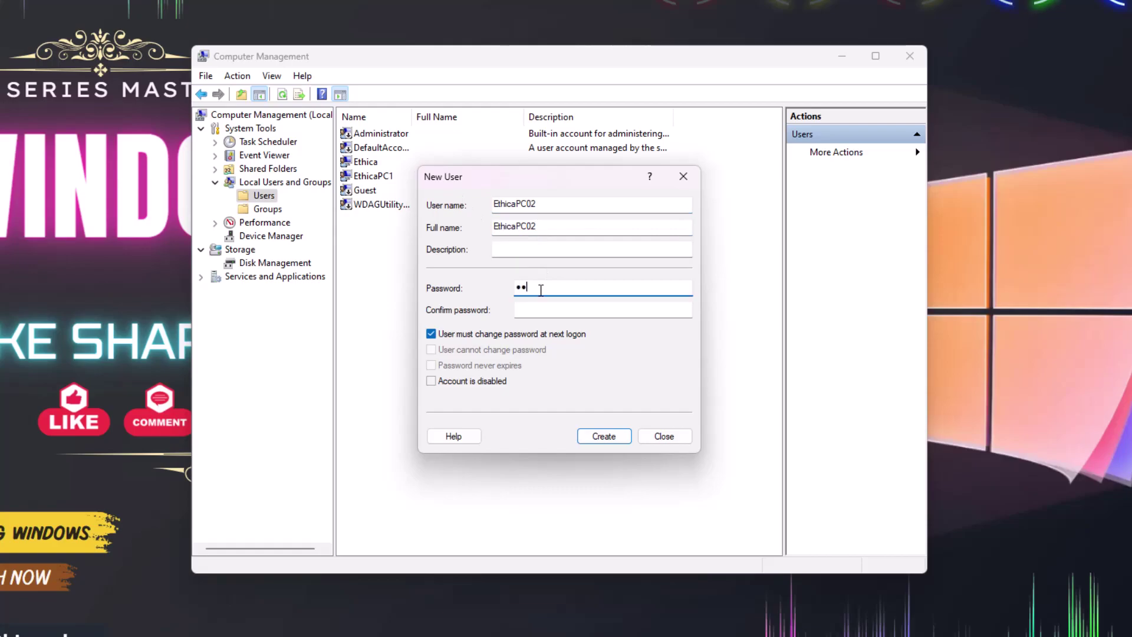
{"action": "type", "text": "345678910"}
{"action": "key", "text": "Tab"}
{"action": "type", "text": "1"}
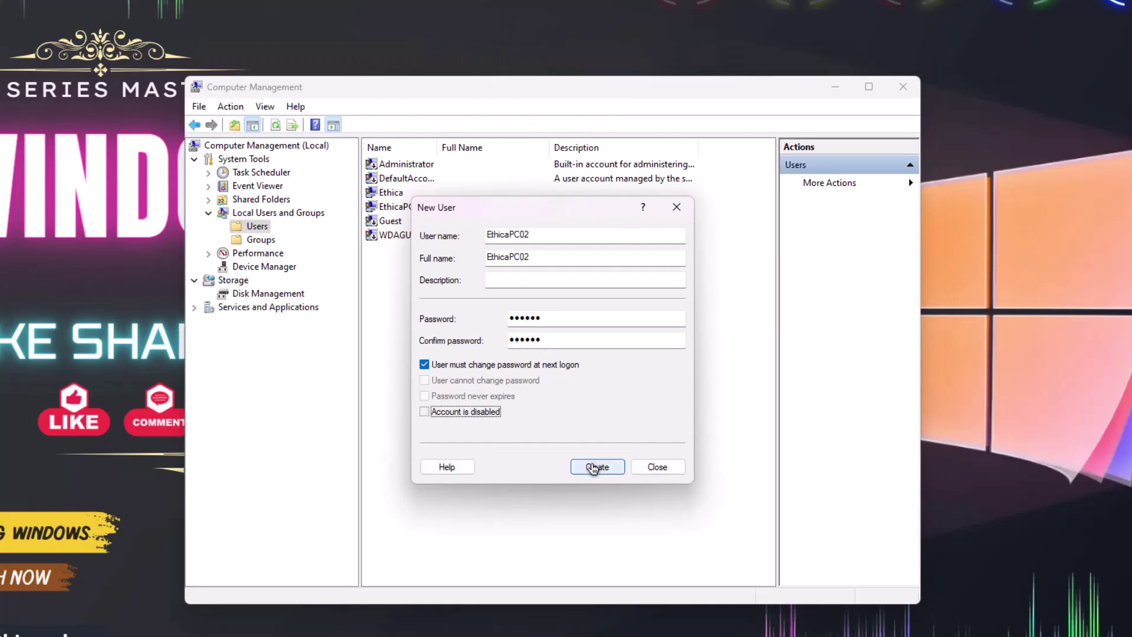
{"action": "left_click", "coordinate": [594, 467]}
{"action": "left_click", "coordinate": [647, 468]}
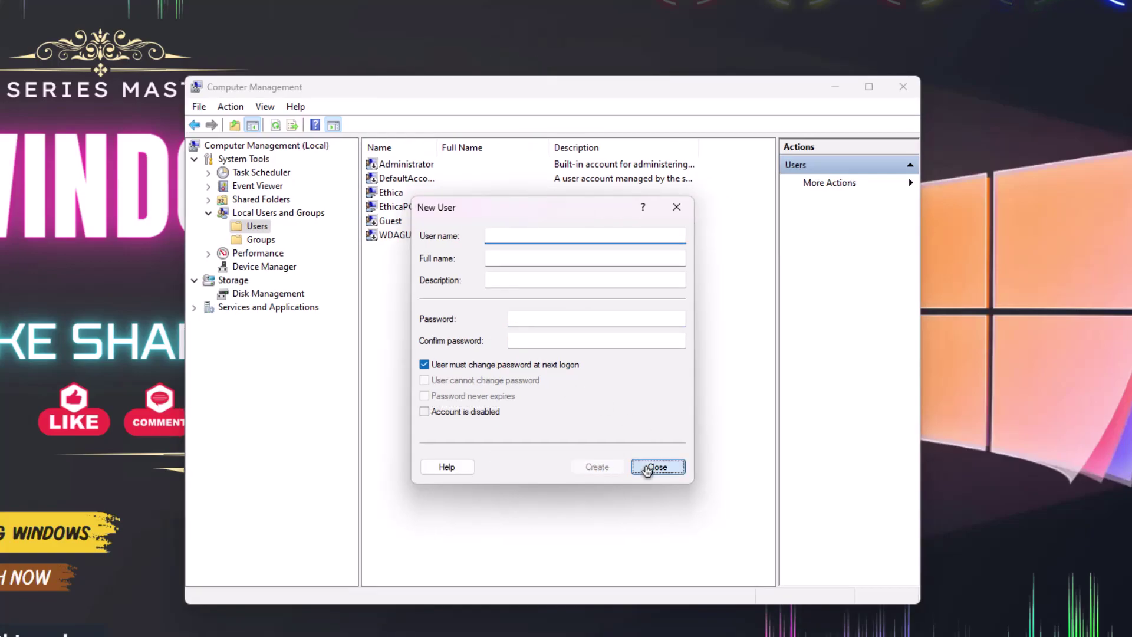
{"action": "left_click", "coordinate": [412, 210]}
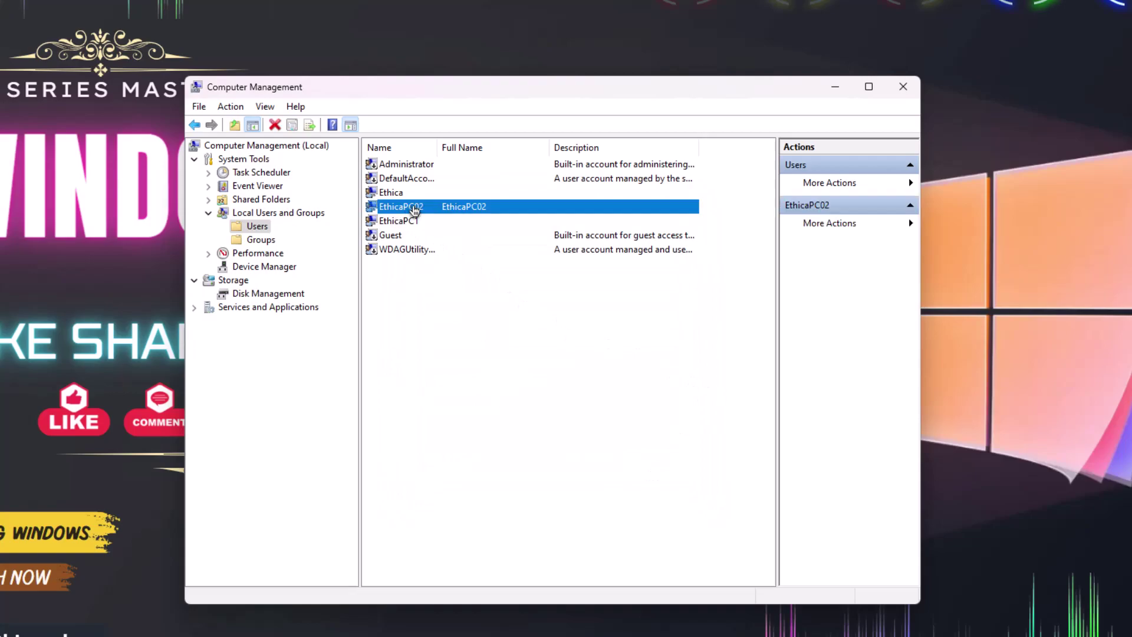
Widen the Name column and select the EthicaPC1 and EthicaPC02 rows.
{"action": "left_click_drag", "start_coordinate": [437, 147], "coordinate": [459, 155]}
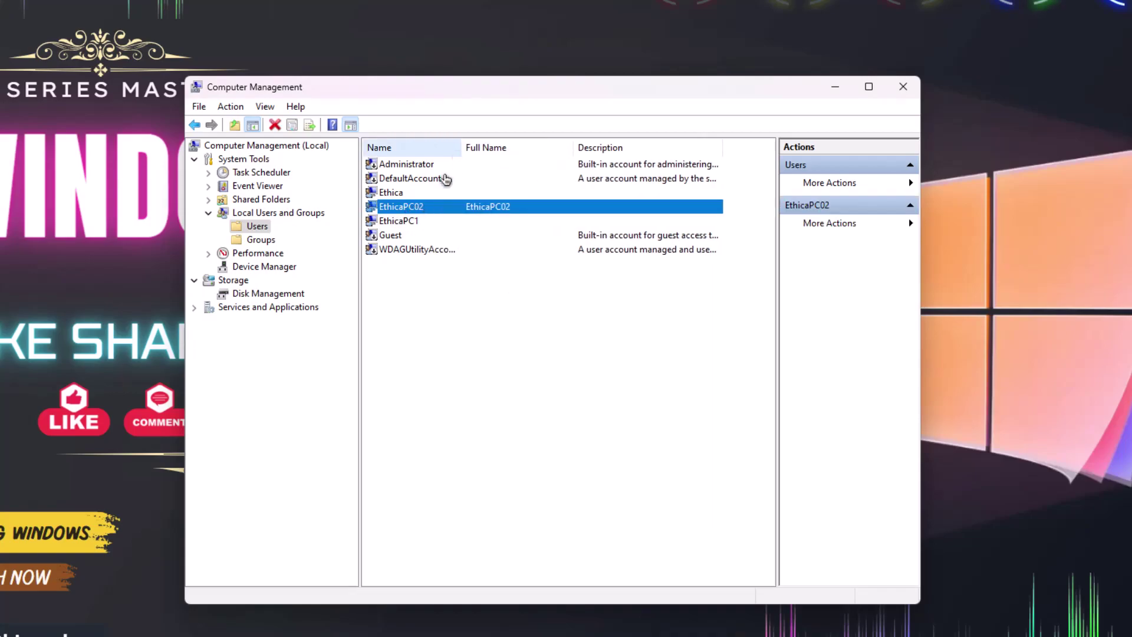
{"action": "left_click", "coordinate": [412, 223]}
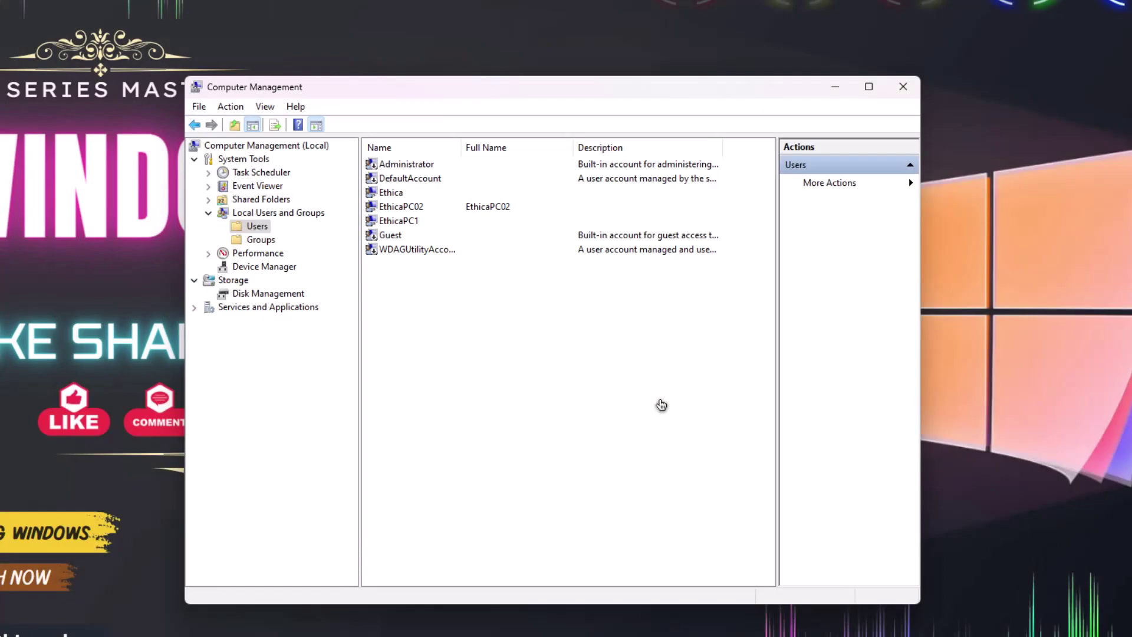
{"action": "left_click", "coordinate": [409, 221]}
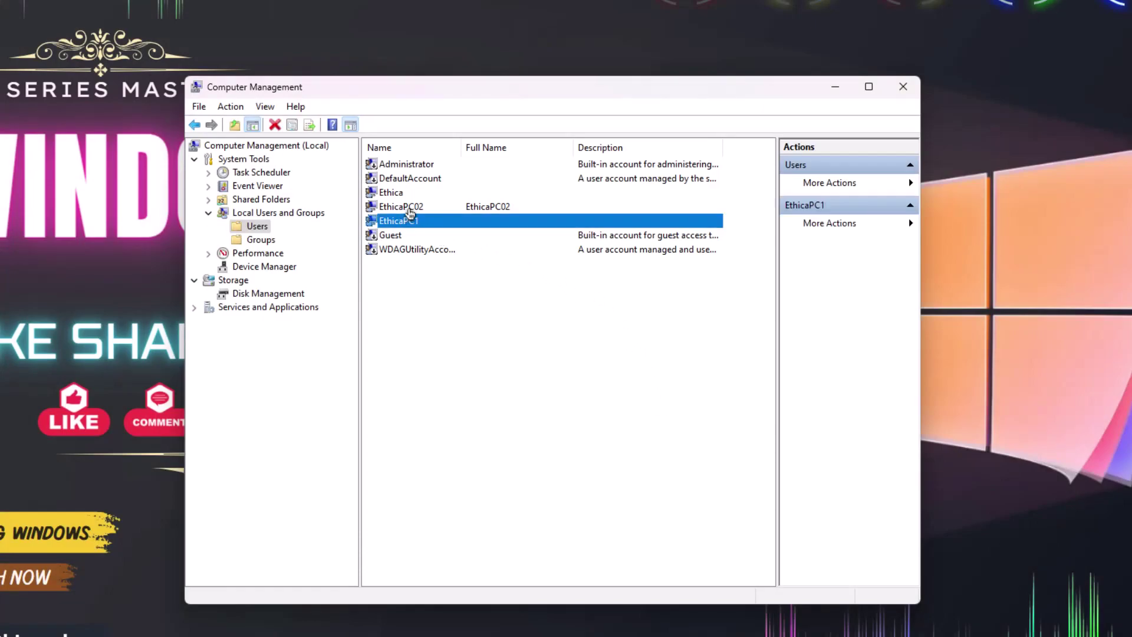
{"action": "left_click", "coordinate": [400, 207]}
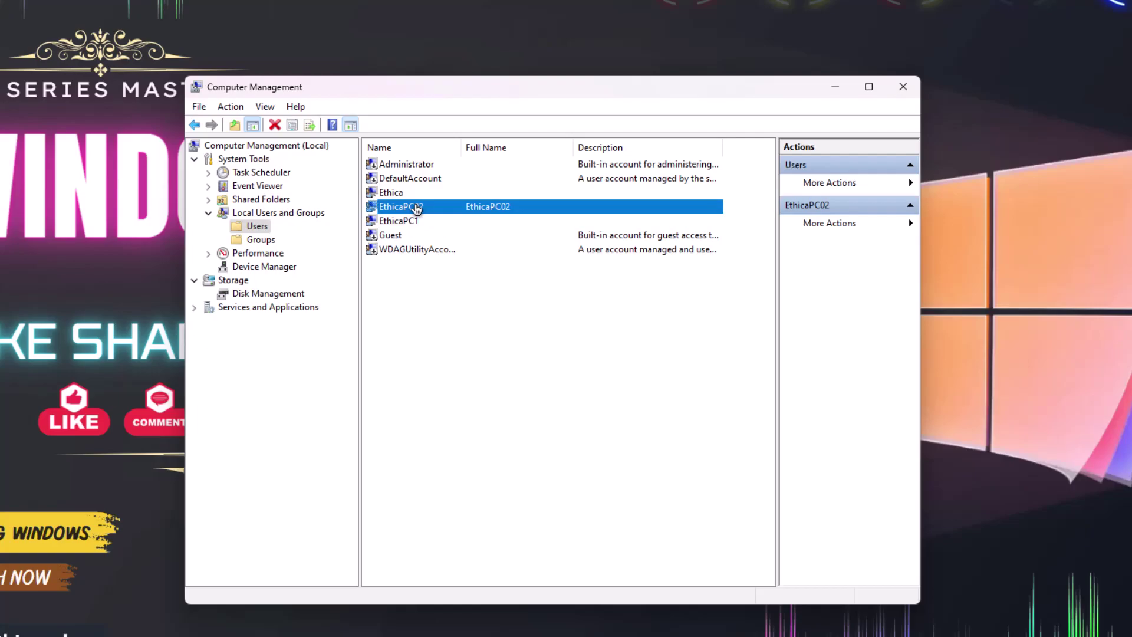
{"action": "right_click", "coordinate": [416, 209]}
Add EthicaPC02 to the Administrators group via Properties > Member Of, then apply and close.
{"action": "left_click", "coordinate": [468, 300]}
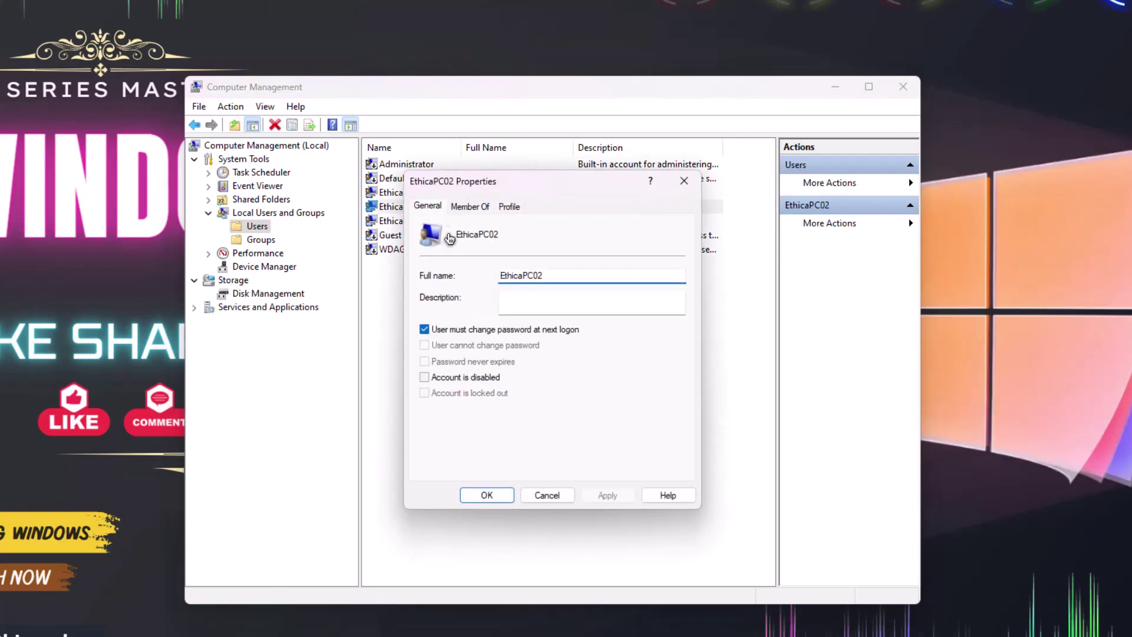
{"action": "left_click", "coordinate": [465, 208]}
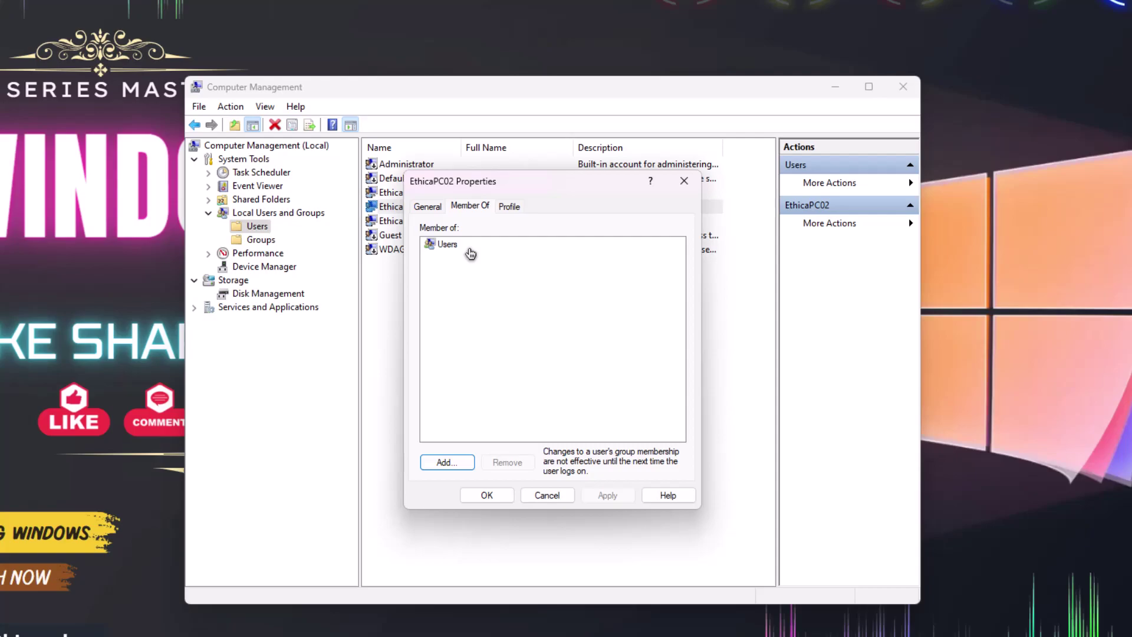
{"action": "left_click", "coordinate": [453, 465]}
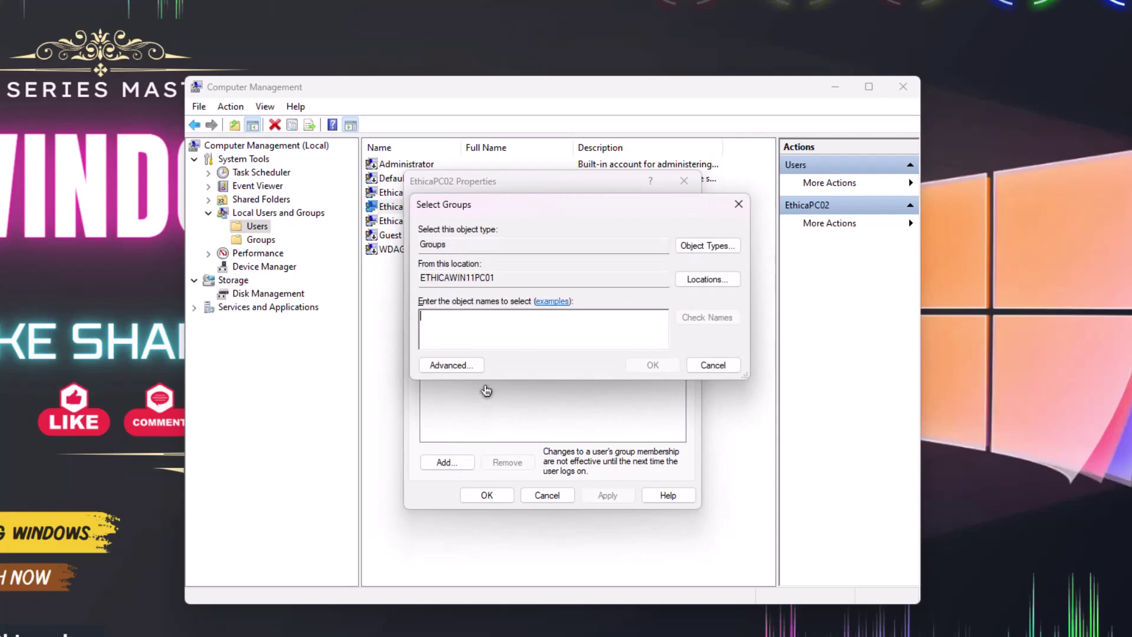
{"action": "left_click", "coordinate": [454, 366]}
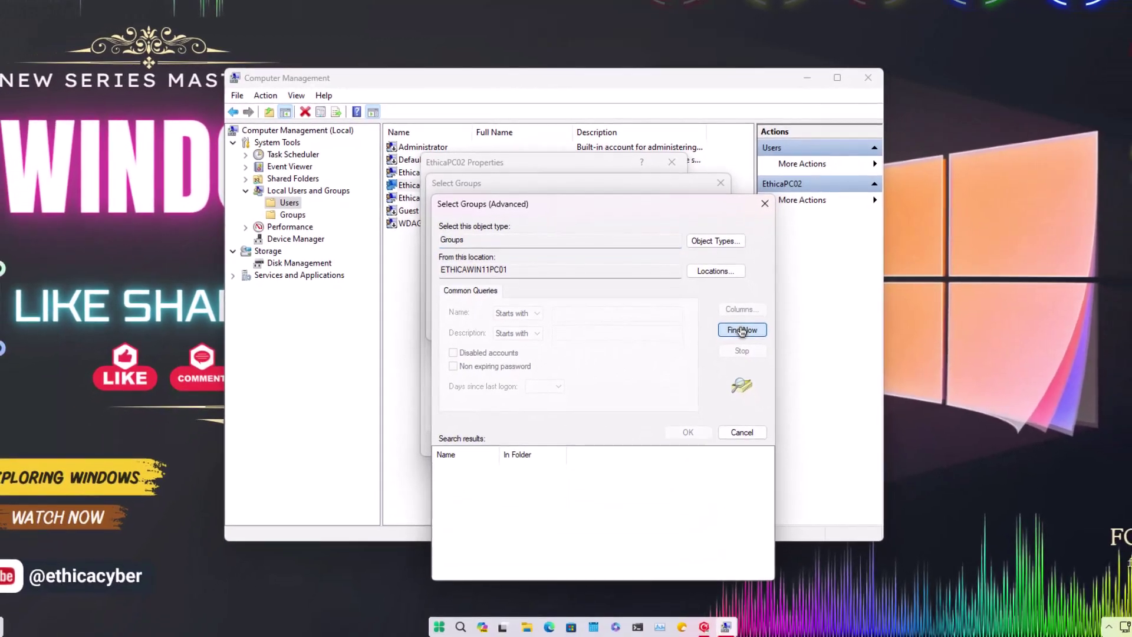
{"action": "left_click", "coordinate": [762, 368]}
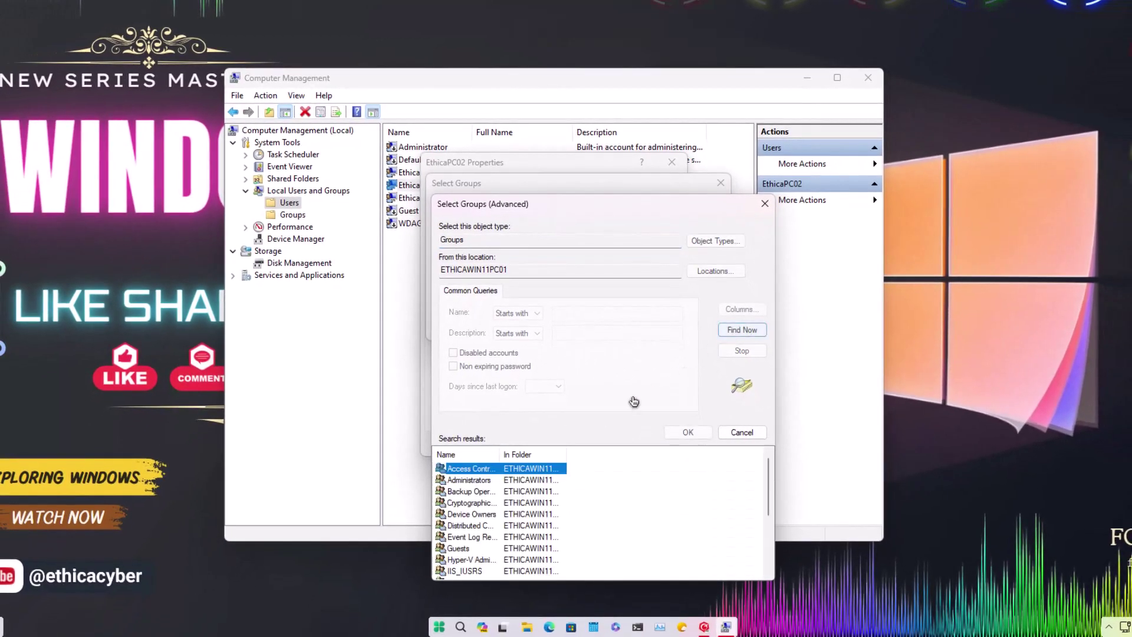
{"action": "left_click", "coordinate": [471, 480]}
{"action": "left_click_drag", "start_coordinate": [499, 454], "coordinate": [543, 455]}
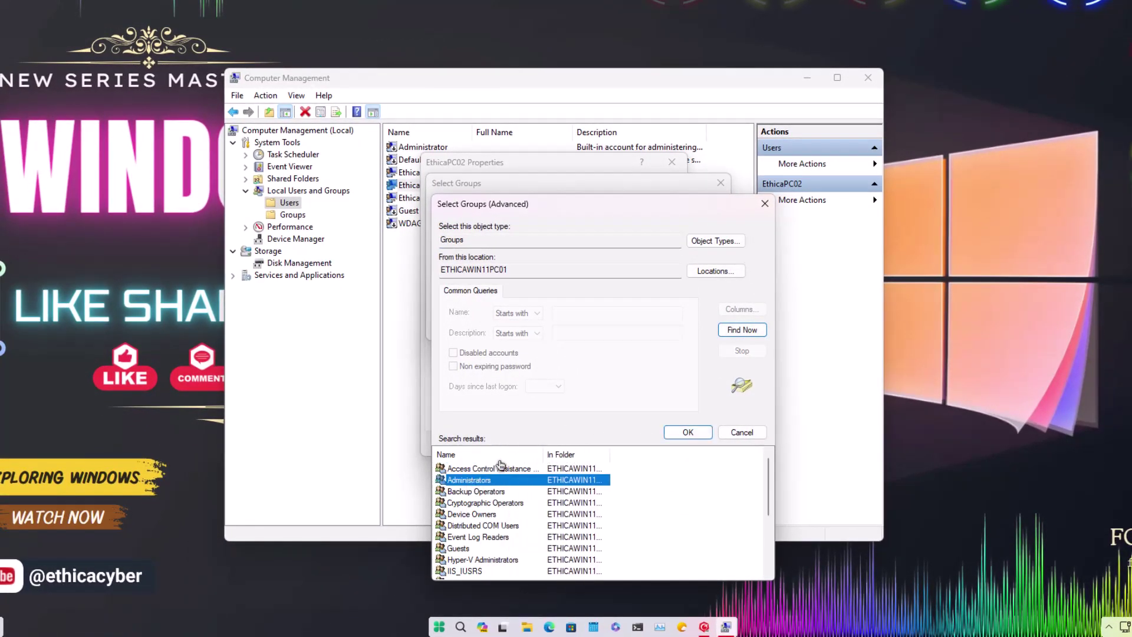
{"action": "left_click", "coordinate": [685, 432]}
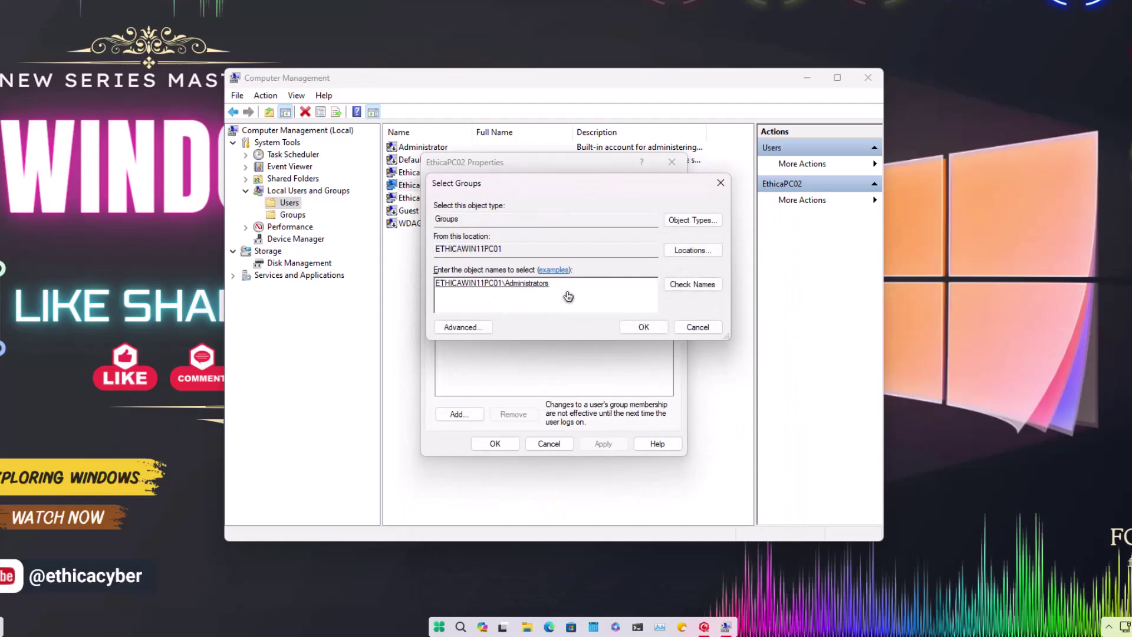
{"action": "left_click", "coordinate": [632, 327]}
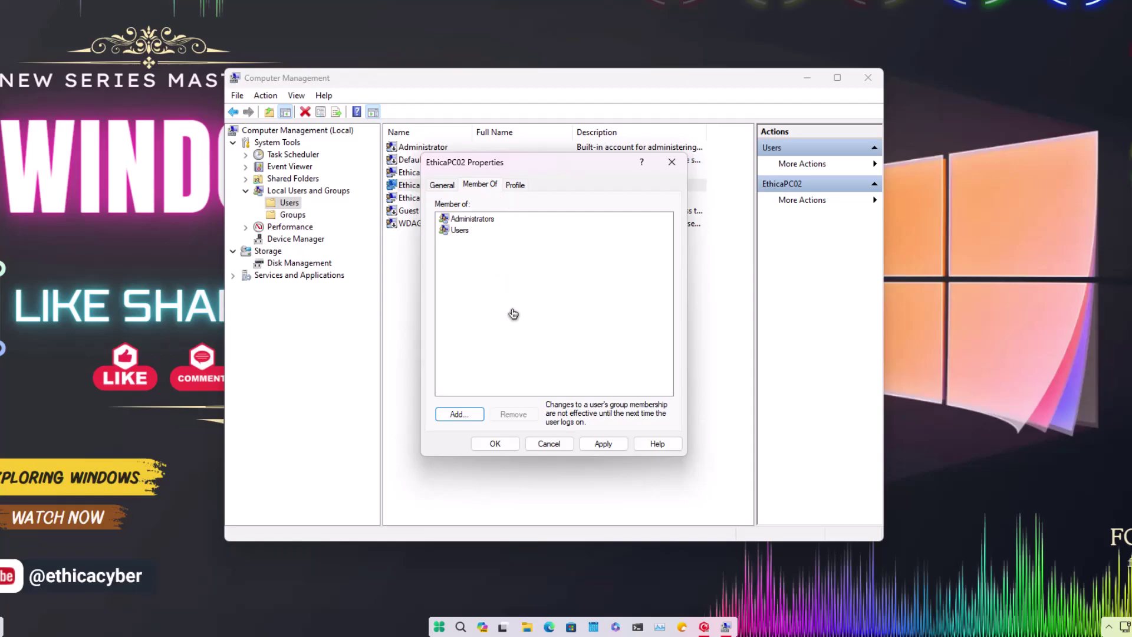
{"action": "left_click", "coordinate": [603, 443]}
{"action": "left_click", "coordinate": [495, 442]}
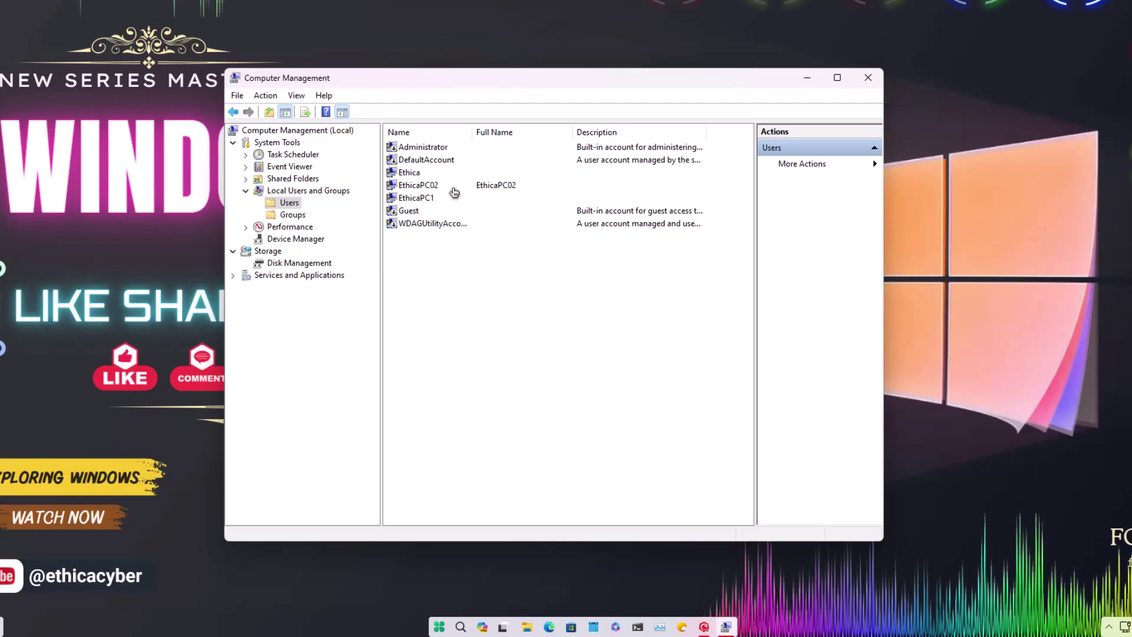
Close Computer Management and choose Sign out in the Alt+F4 Shut Down Windows dialog.
{"action": "left_click", "coordinate": [453, 187]}
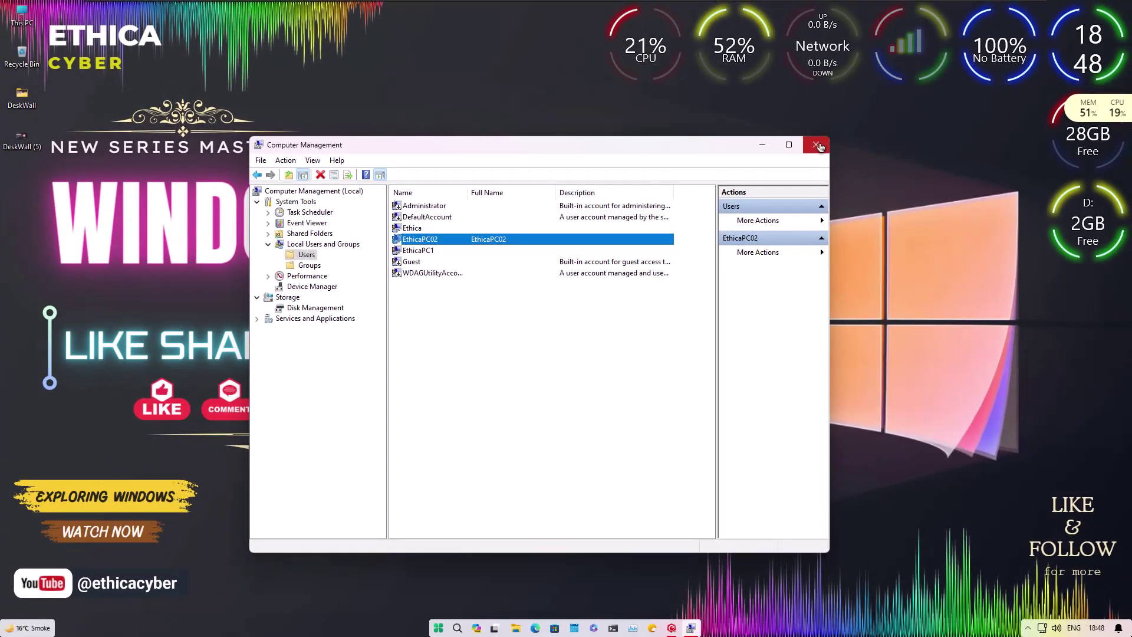
{"action": "left_click", "coordinate": [817, 145]}
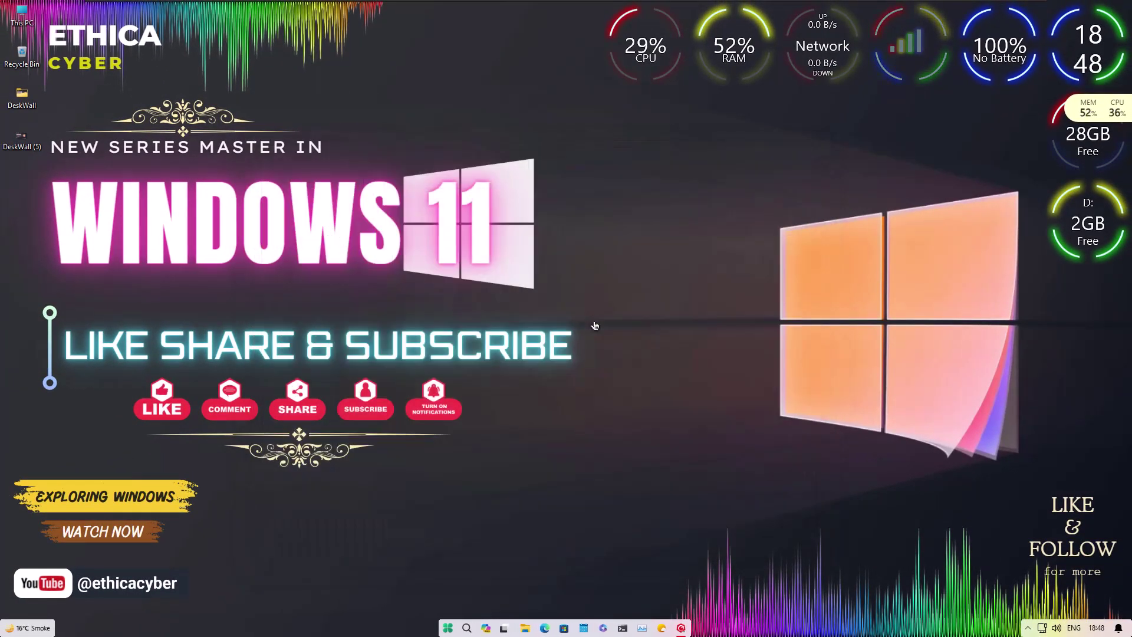
{"action": "key", "text": "alt+F4"}
{"action": "left_click", "coordinate": [471, 240]}
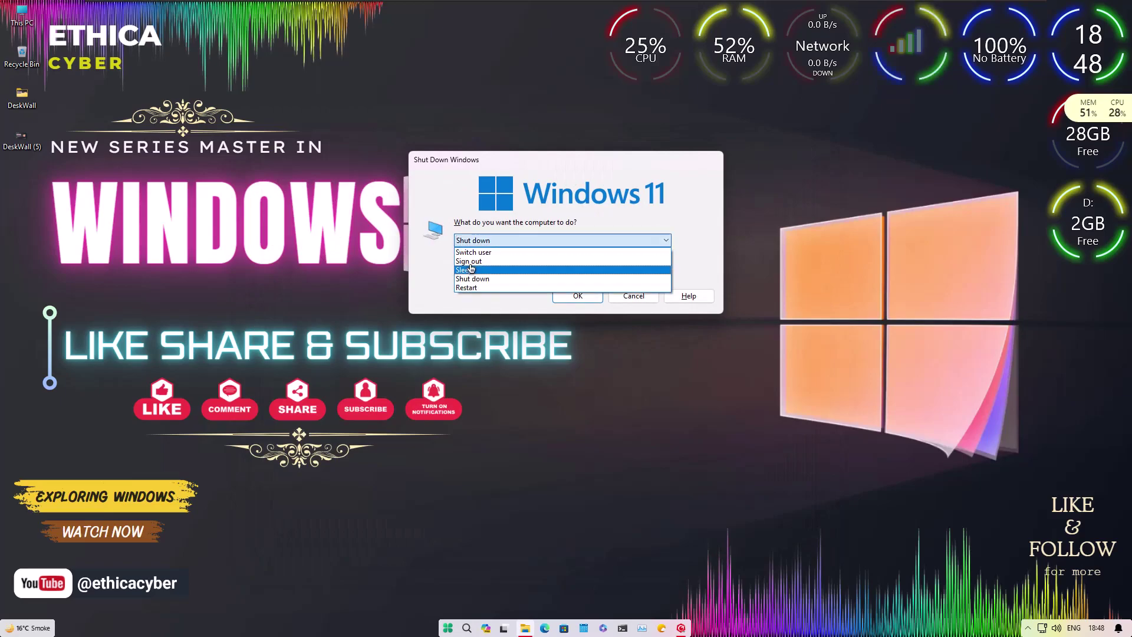
{"action": "left_click", "coordinate": [468, 260]}
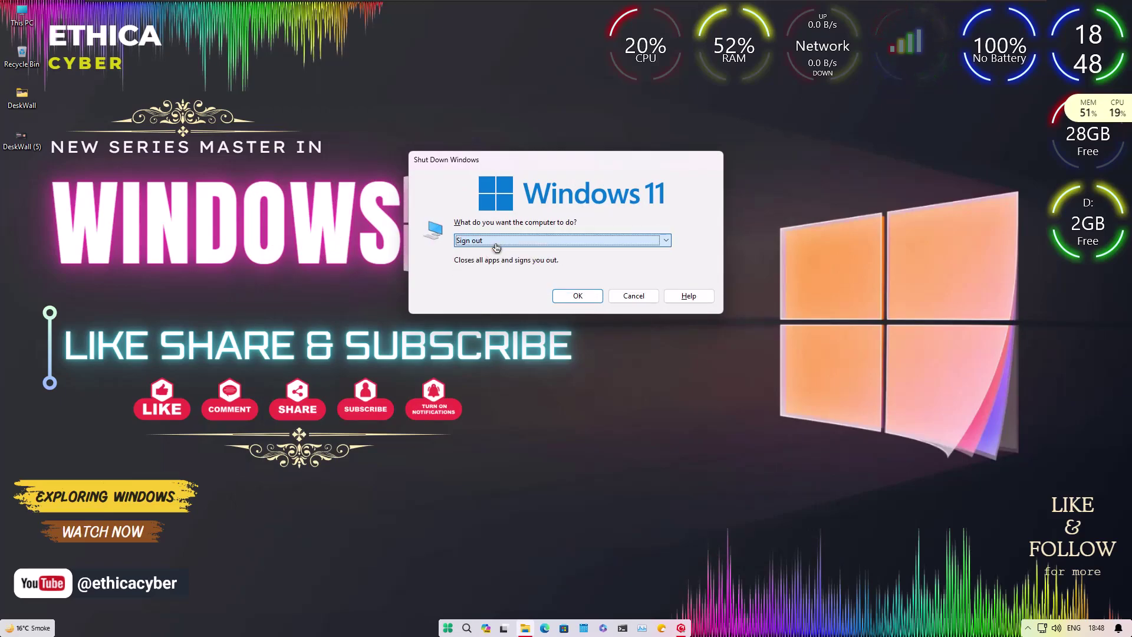
{"action": "left_click", "coordinate": [560, 298]}
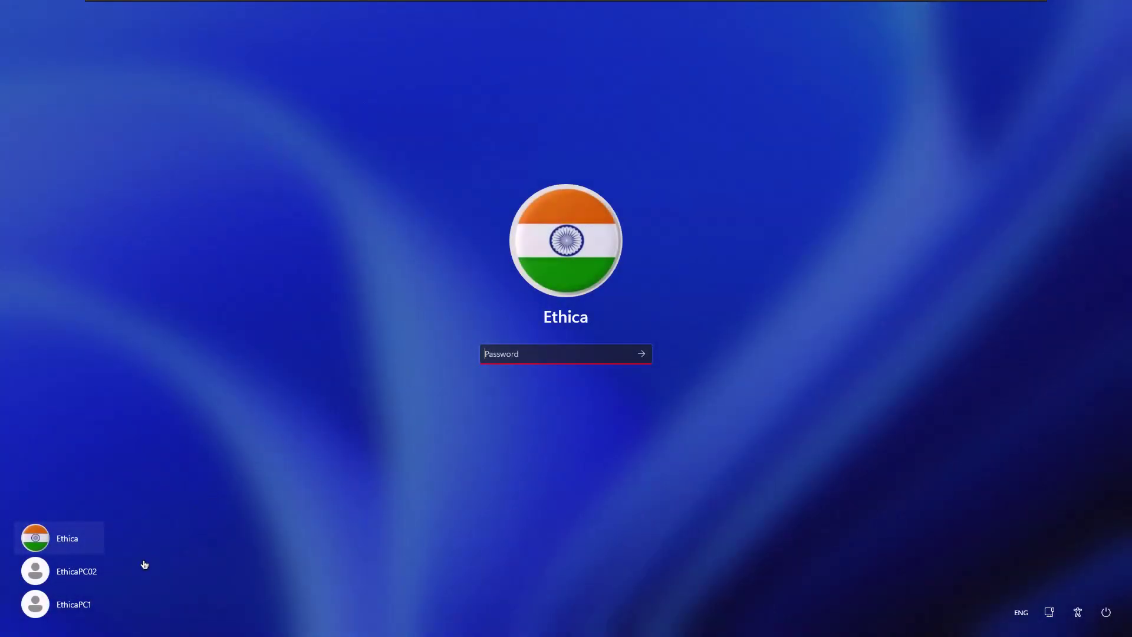
Choose the EthicaPC02 account on the sign-in screen and submit its password.
{"action": "left_click", "coordinate": [81, 575]}
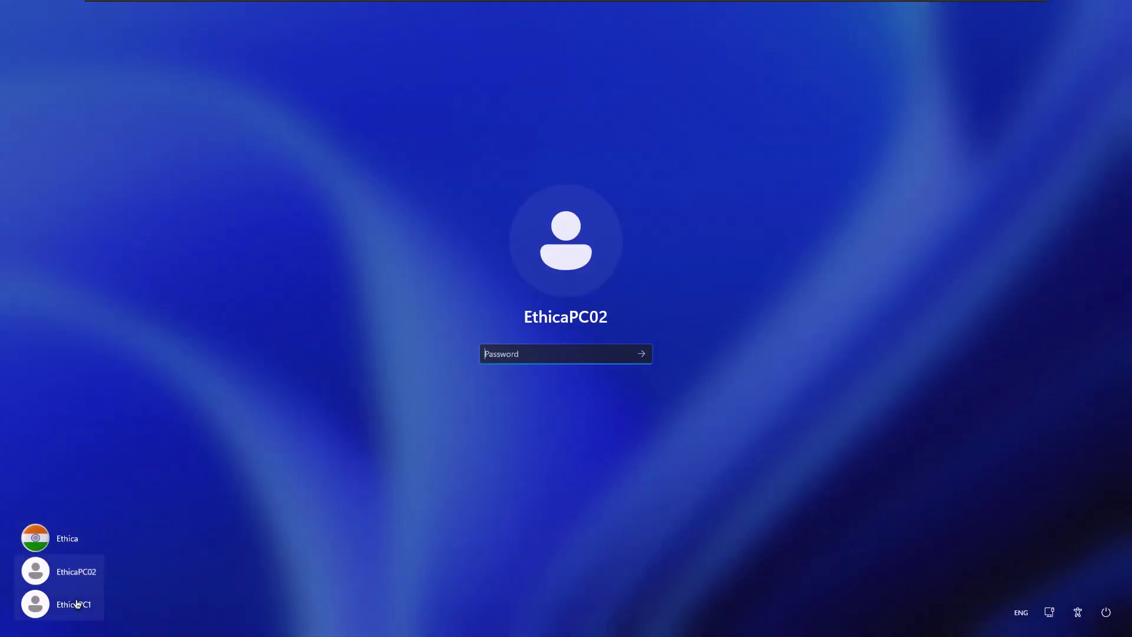
{"action": "left_click", "coordinate": [76, 603]}
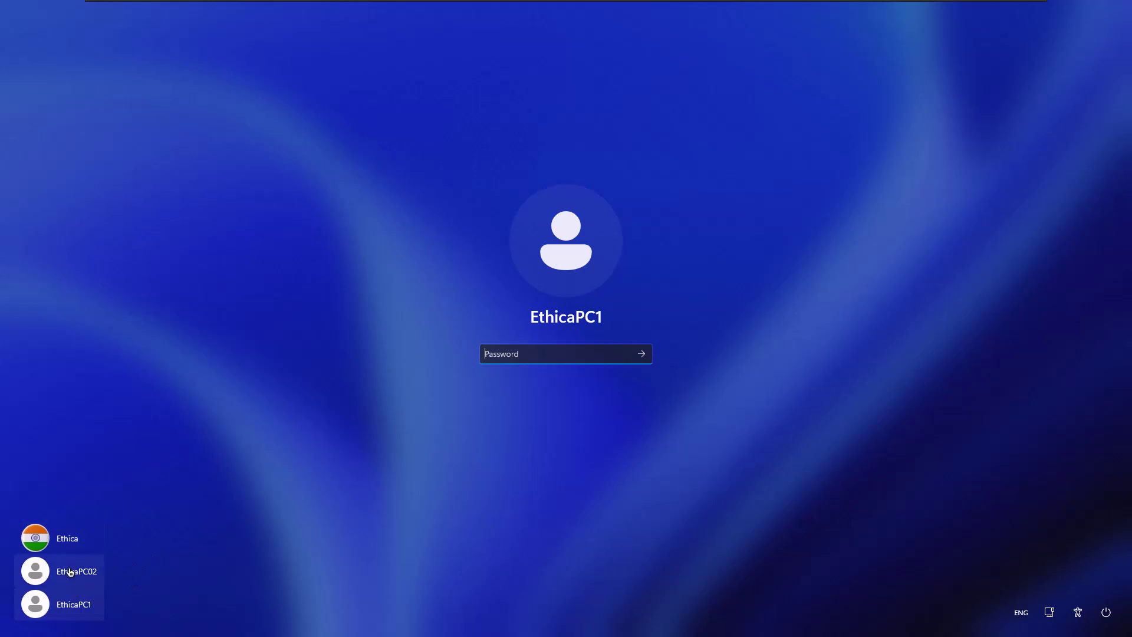
{"action": "left_click", "coordinate": [75, 580]}
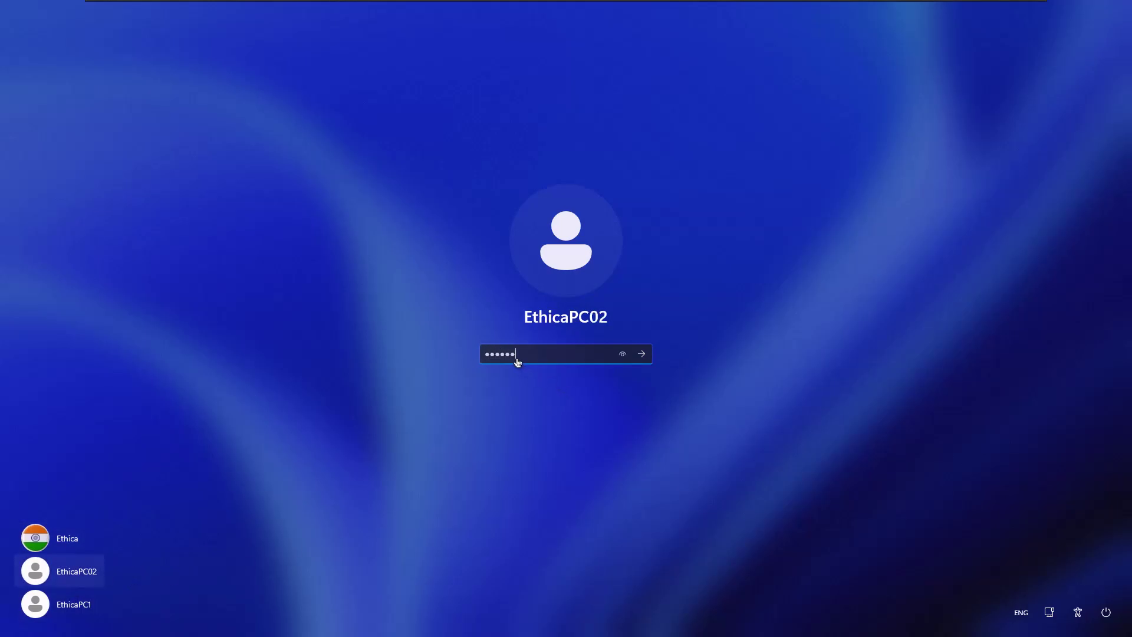
{"action": "key", "text": "Return"}
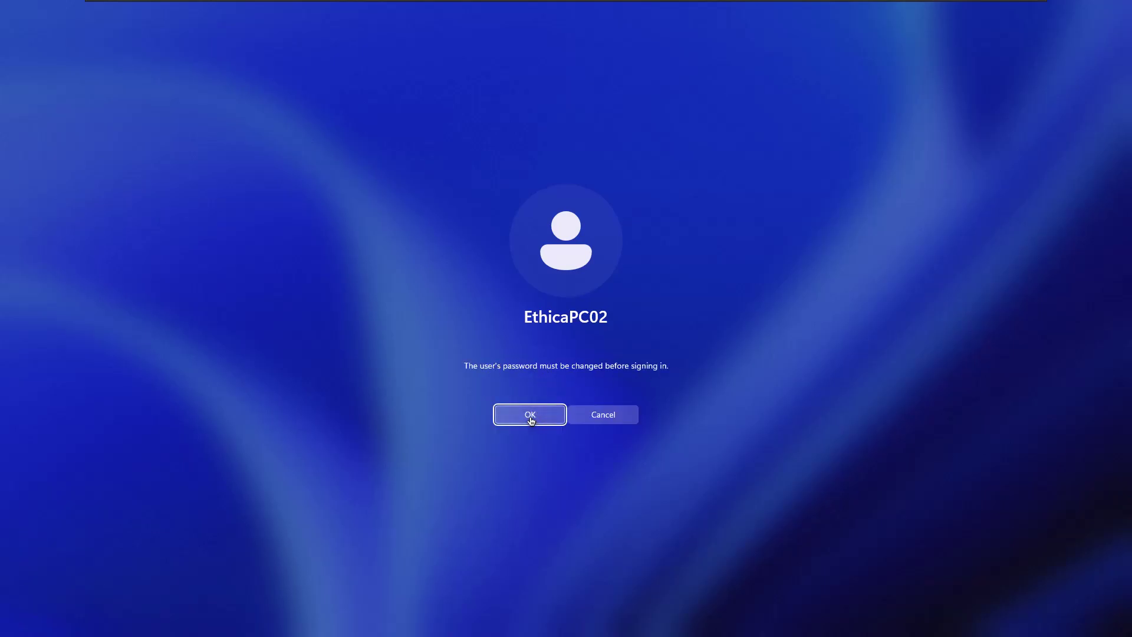
Change the EthicaPC02 password as required at first sign-in, entering and confirming the new one.
{"action": "left_click", "coordinate": [530, 416]}
{"action": "type", "text": "••••••••"}
{"action": "key", "text": "Tab"}
{"action": "type", "text": "••••••••"}
{"action": "left_click", "coordinate": [641, 393]}
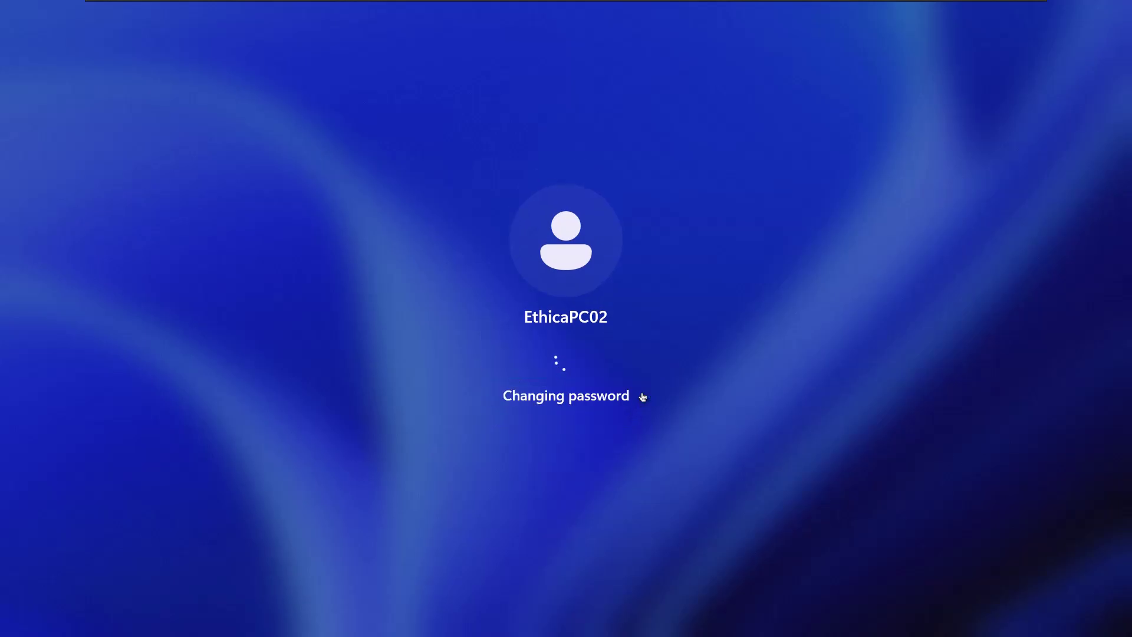
{"action": "left_click", "coordinate": [565, 403]}
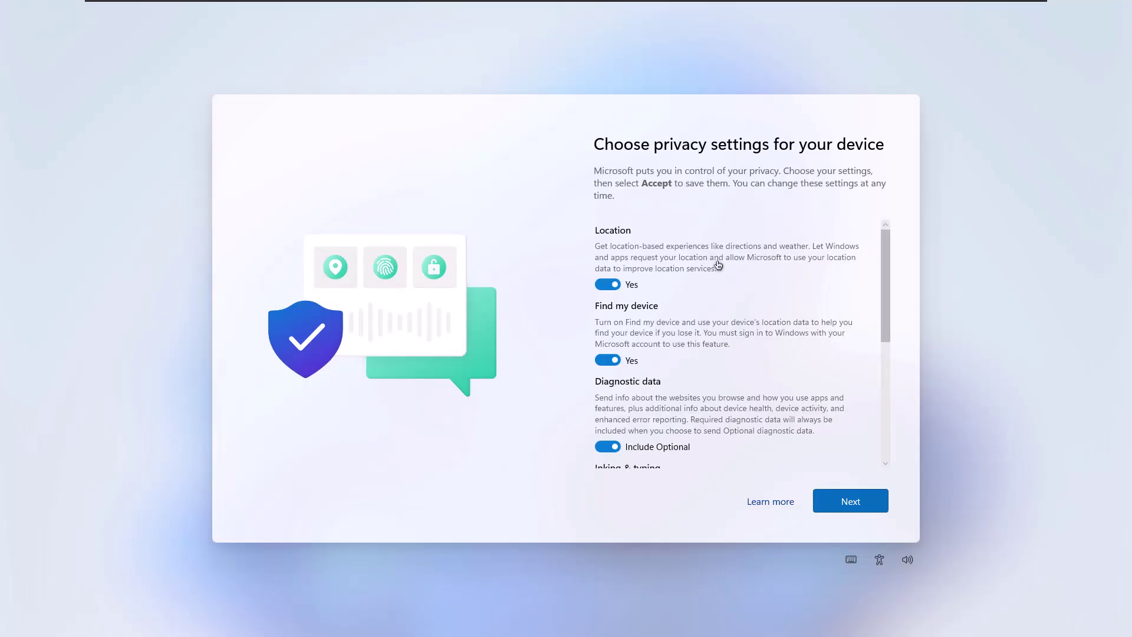
Turn off Advertising ID on the privacy settings page and accept the settings.
{"action": "scroll", "coordinate": [614, 323], "scroll_direction": "down", "scroll_amount": 2}
{"action": "scroll", "coordinate": [610, 287], "scroll_direction": "up", "scroll_amount": 2}
{"action": "scroll", "coordinate": [610, 287], "scroll_direction": "down", "scroll_amount": 5}
{"action": "left_click", "coordinate": [607, 404]}
{"action": "left_click", "coordinate": [849, 500]}
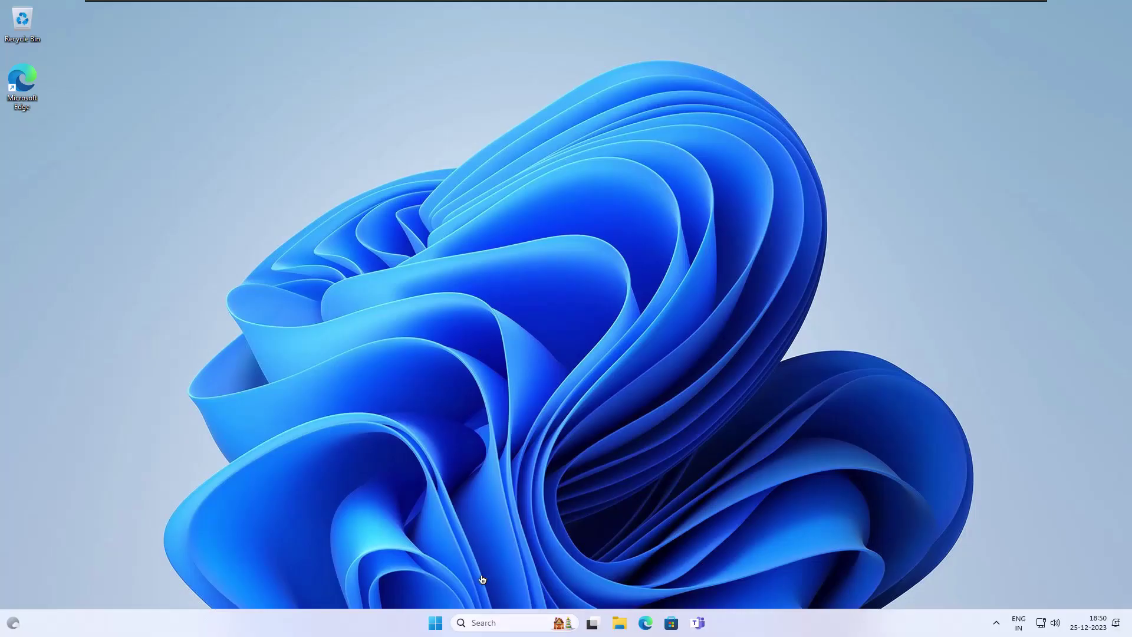
{"action": "left_click", "coordinate": [435, 622]}
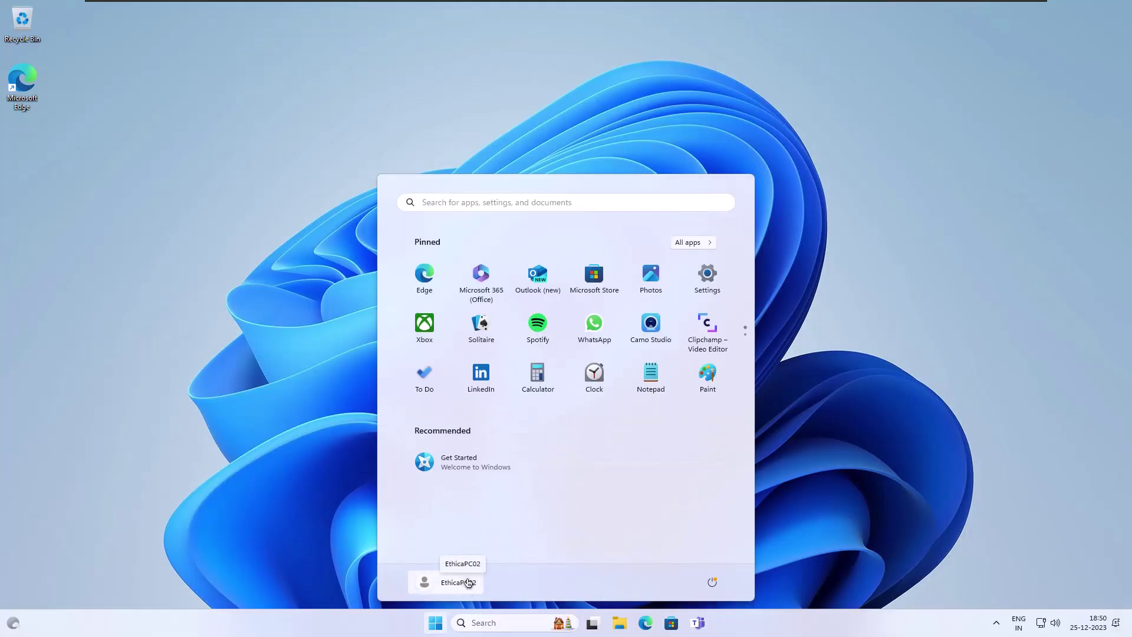
Run whoami in Command Prompt to confirm ethicapc02 is signed in, then close it.
{"action": "key", "text": "Escape"}
{"action": "key", "text": "super+r"}
{"action": "type", "text": "cmd"}
{"action": "key", "text": "Return"}
{"action": "type", "text": "whoami"}
{"action": "key", "text": "Return"}
{"action": "left_click_drag", "start_coordinate": [348, 69], "coordinate": [565, 197]}
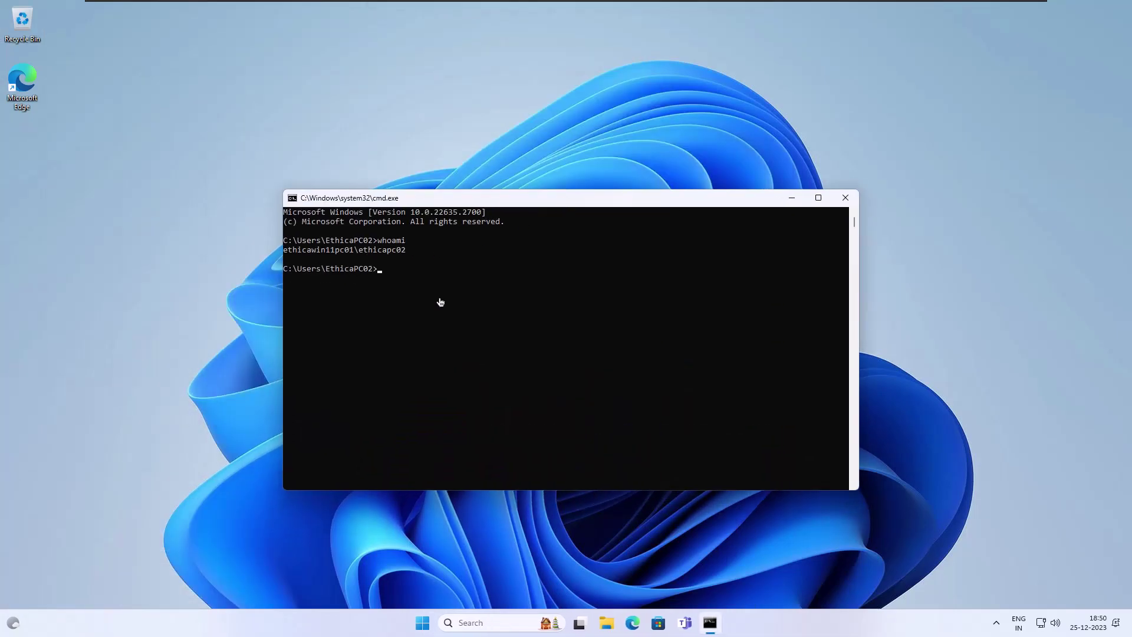
{"action": "left_click_drag", "start_coordinate": [360, 251], "coordinate": [405, 252]}
{"action": "left_click", "coordinate": [452, 306]}
{"action": "left_click", "coordinate": [839, 197]}
View the computer's drives under This PC in File Explorer, then close it.
{"action": "key", "text": "super+e"}
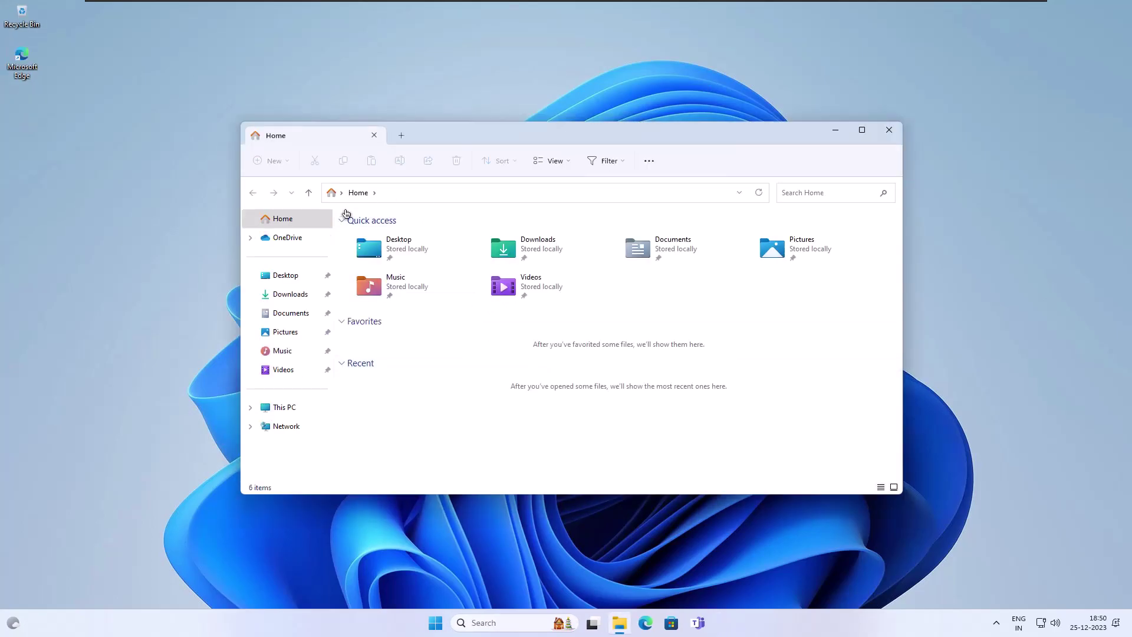
{"action": "left_click", "coordinate": [284, 407]}
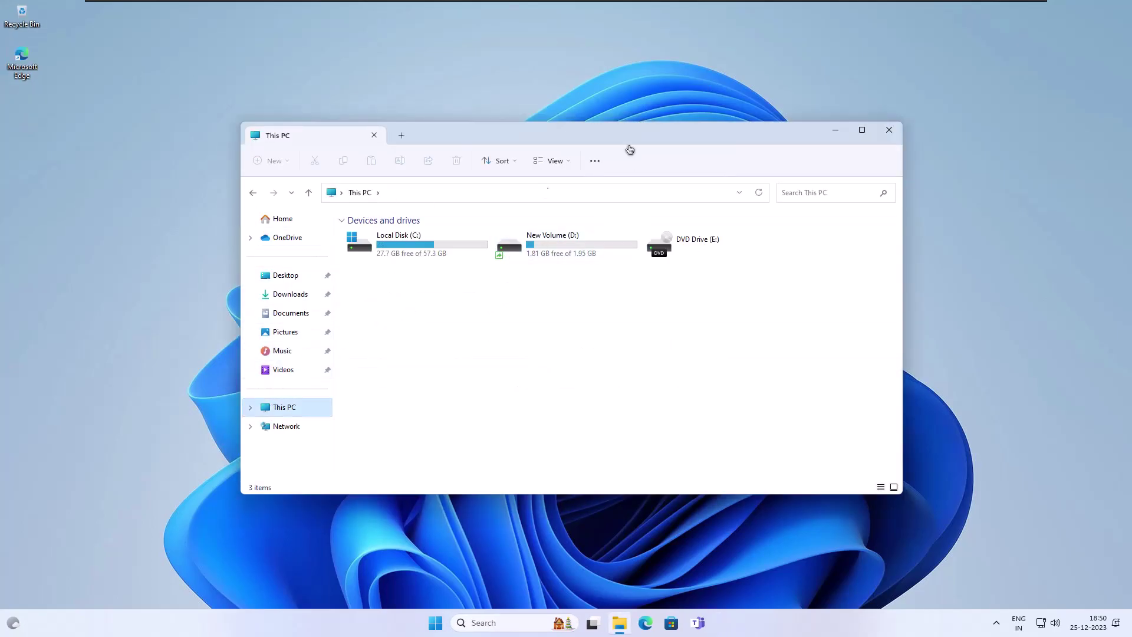
{"action": "left_click", "coordinate": [888, 130]}
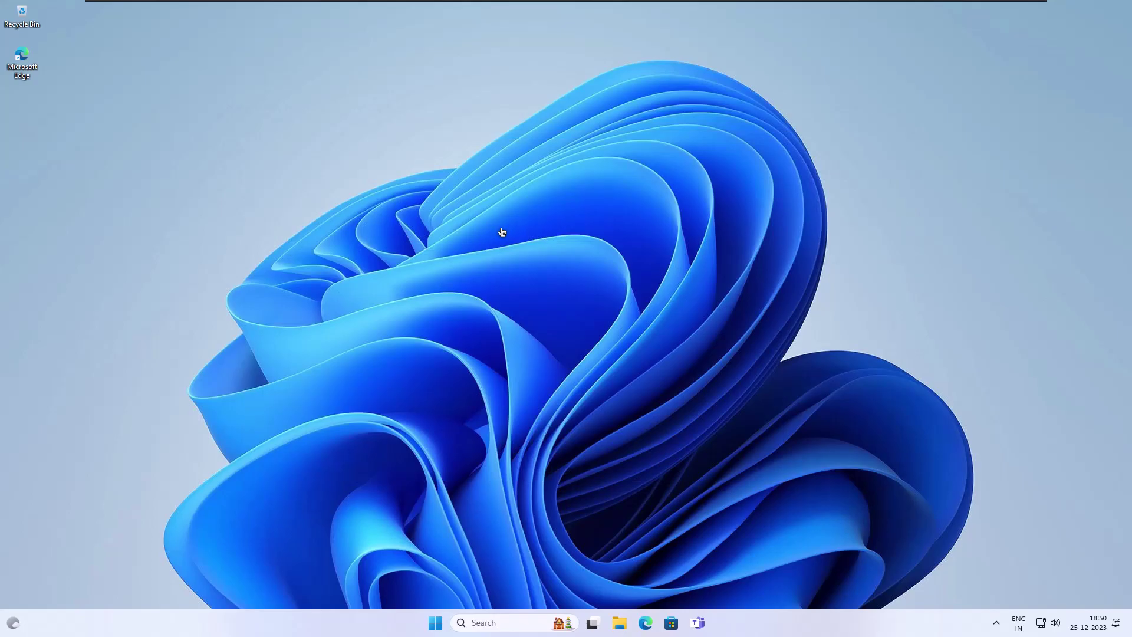
Sign out of the test account from the Alt+F4 shut down dialog.
{"action": "key", "text": "alt+F4"}
{"action": "left_click", "coordinate": [552, 236]}
{"action": "left_click", "coordinate": [488, 260]}
{"action": "left_click", "coordinate": [569, 291]}
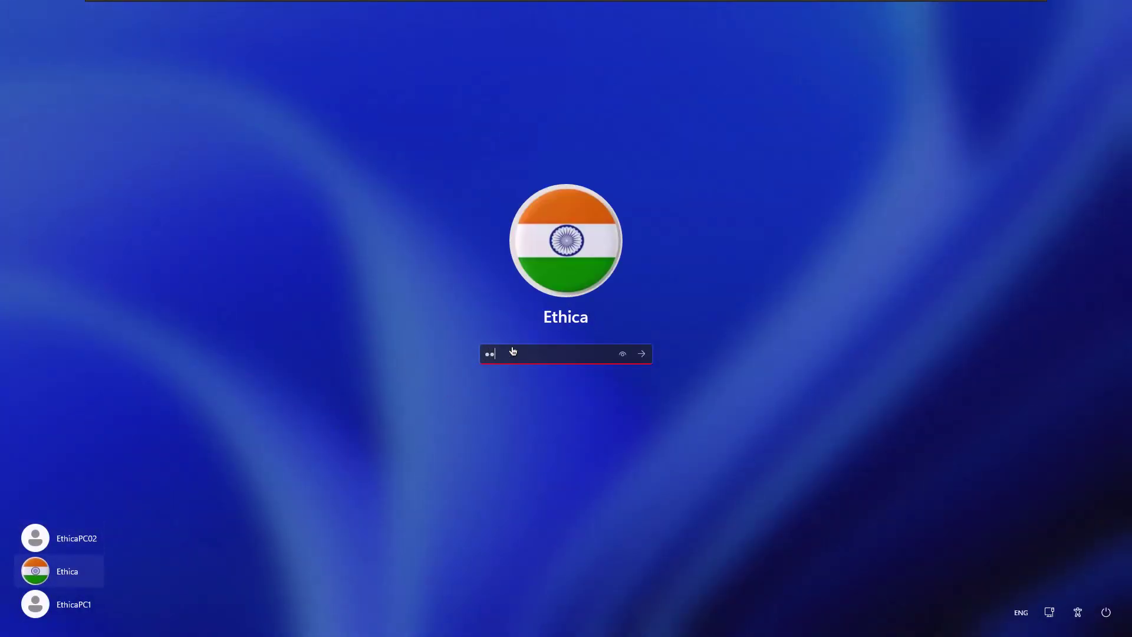
Sign in to the Ethica account and launch Computer Management by searching 'computer mana' in Start.
{"action": "key", "text": "Return"}
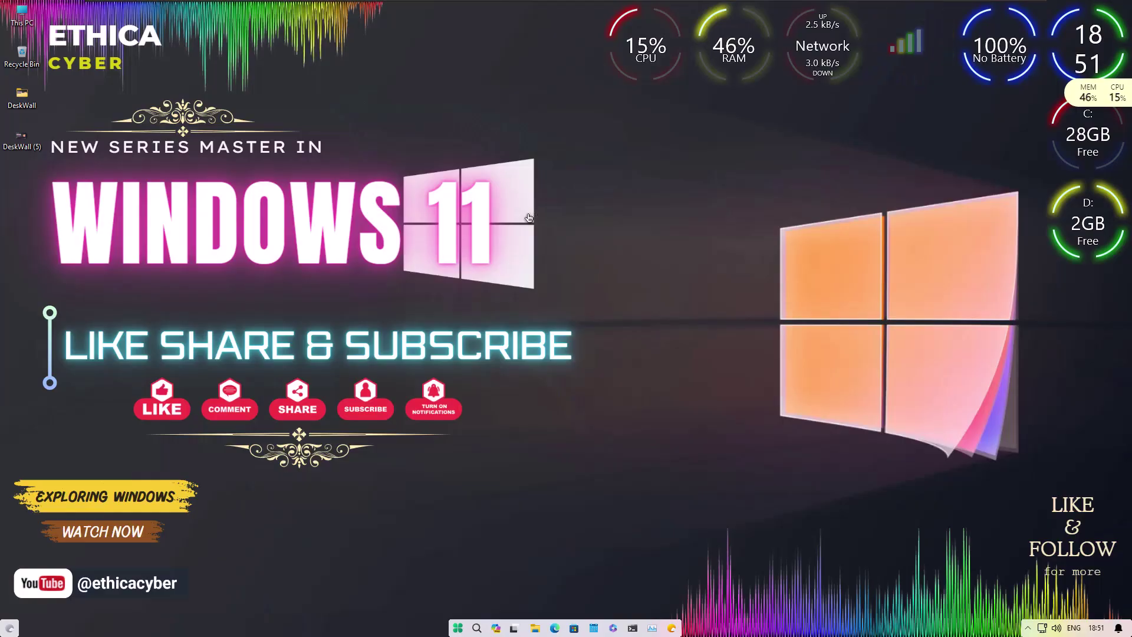
{"action": "key", "text": "super+r"}
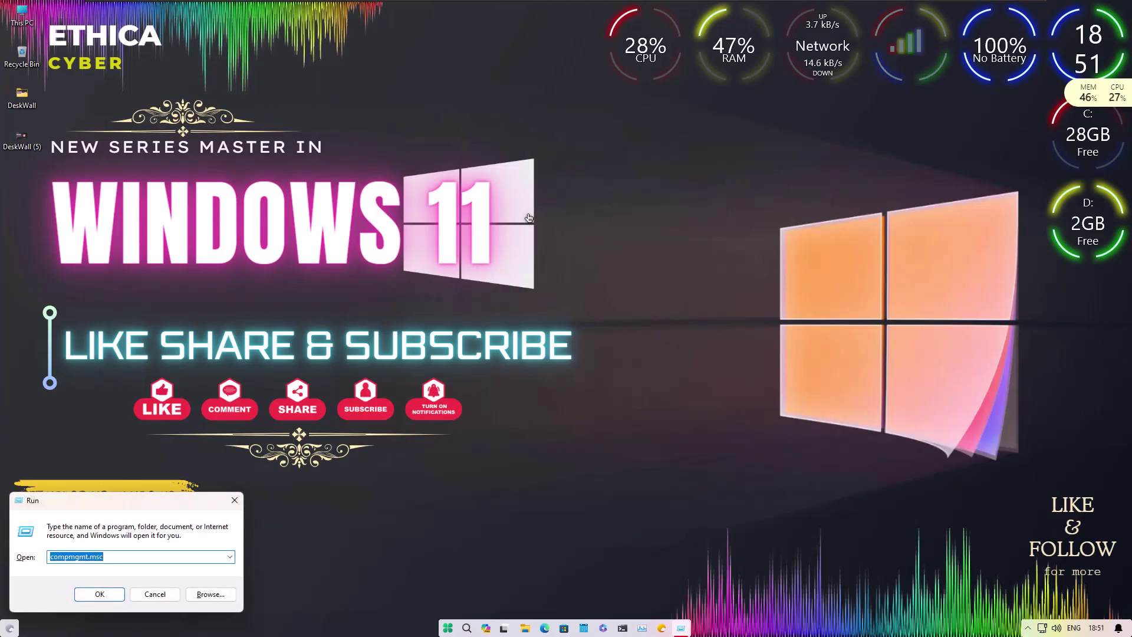
{"action": "left_click", "coordinate": [447, 628]}
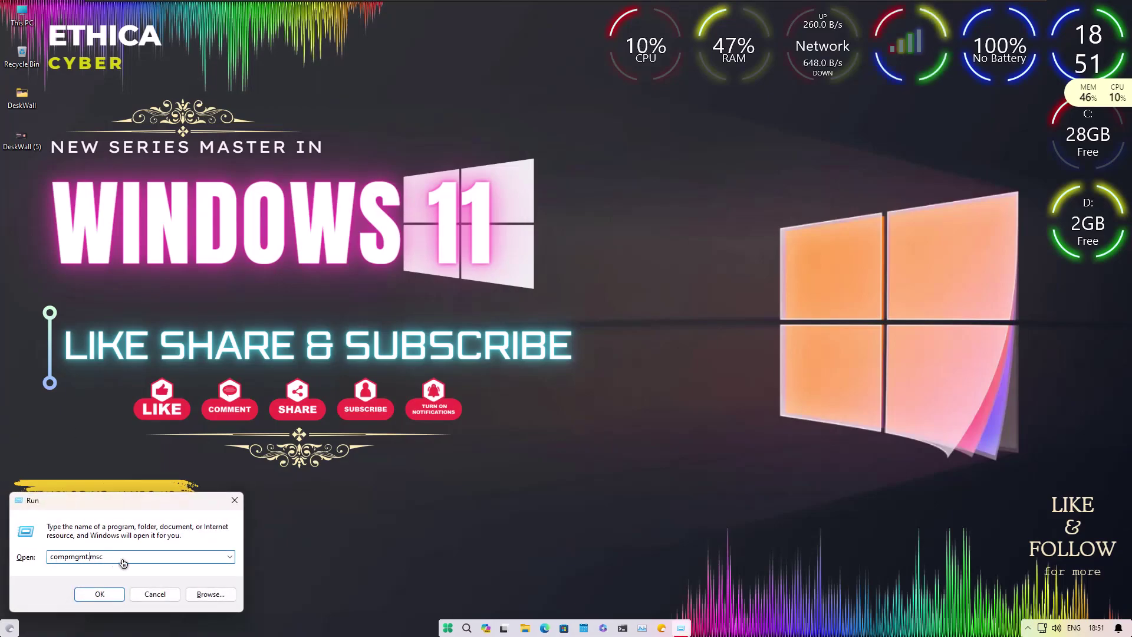
{"action": "type", "text": "computer mana"}
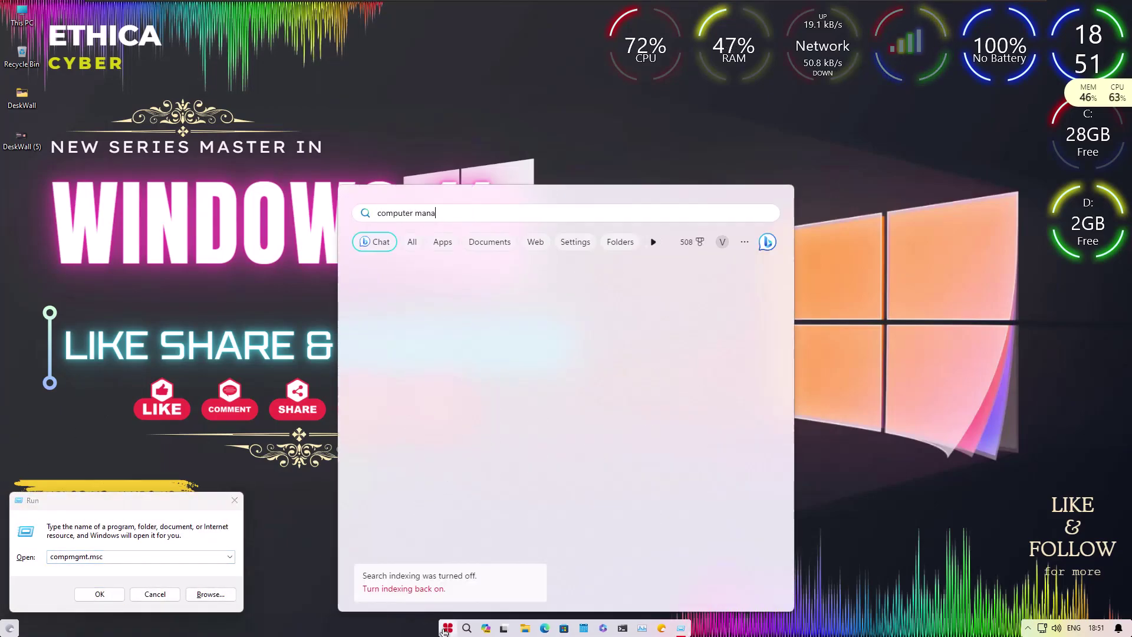
{"action": "key", "text": "Return"}
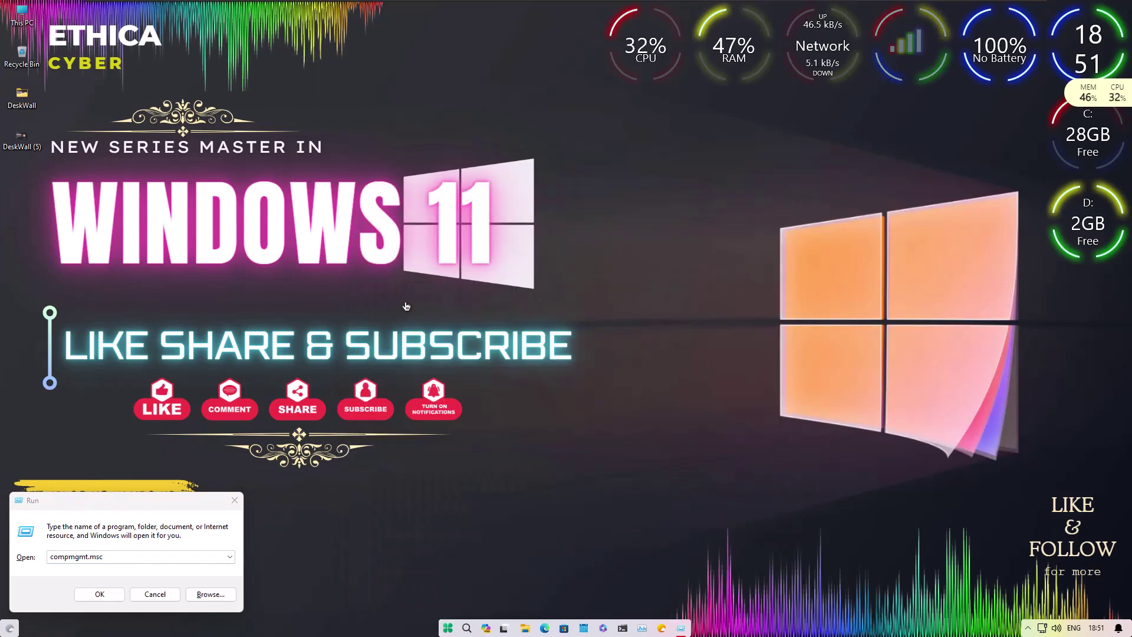
Open Local Users and Groups > Users and delete the first test account.
{"action": "left_click", "coordinate": [267, 242]}
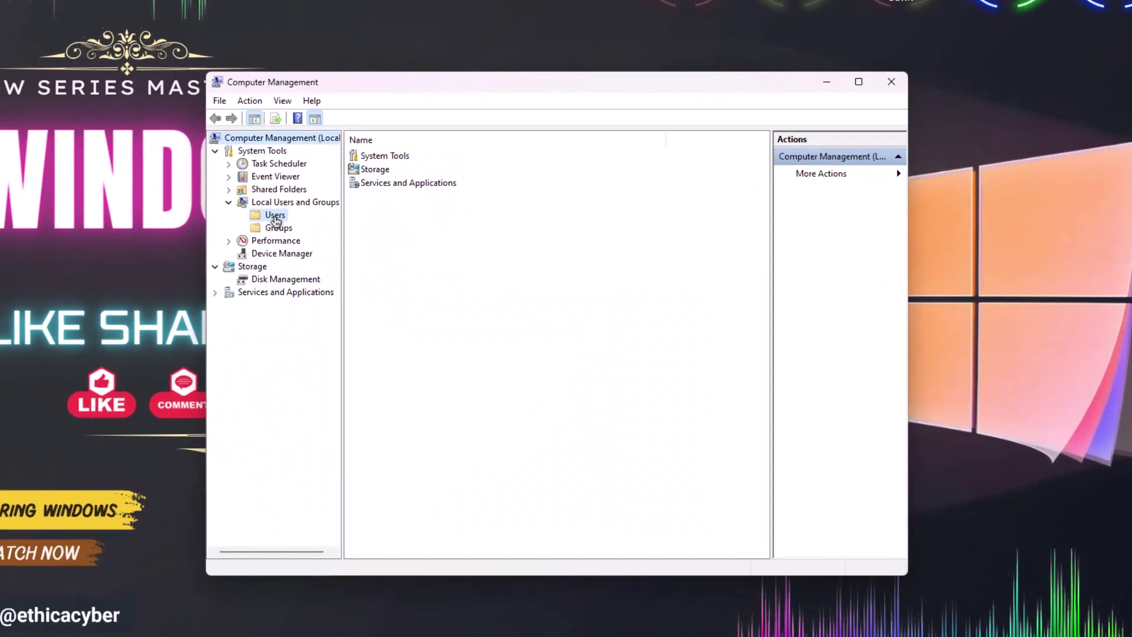
{"action": "left_click", "coordinate": [304, 252]}
{"action": "left_click_drag", "start_coordinate": [412, 109], "coordinate": [502, 112]}
{"action": "left_click", "coordinate": [378, 188]}
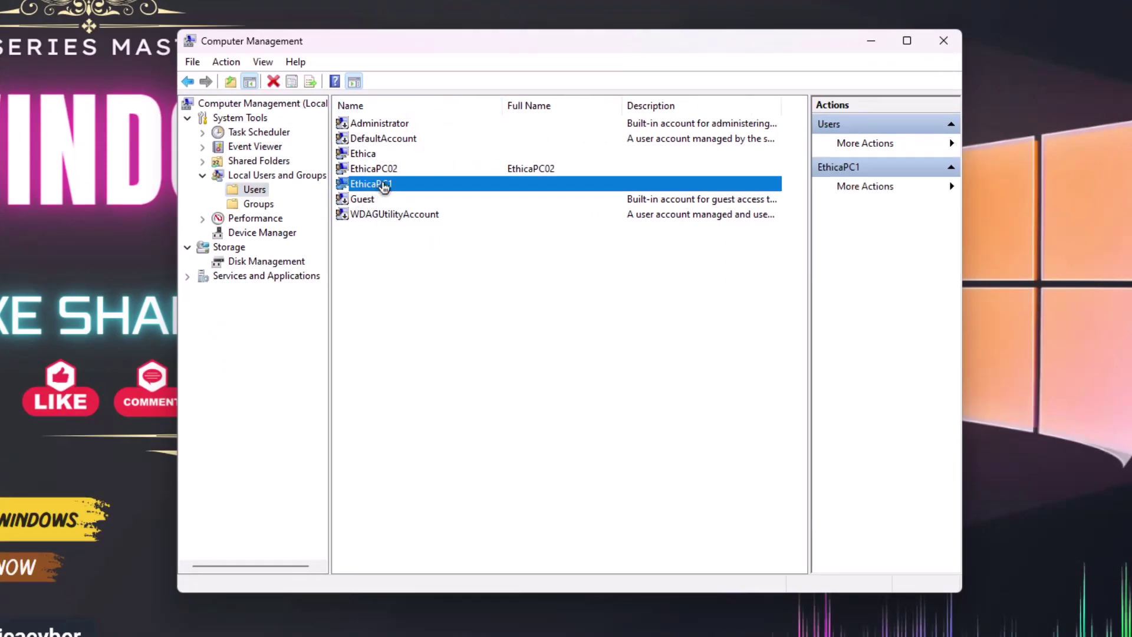
{"action": "right_click", "coordinate": [384, 186]}
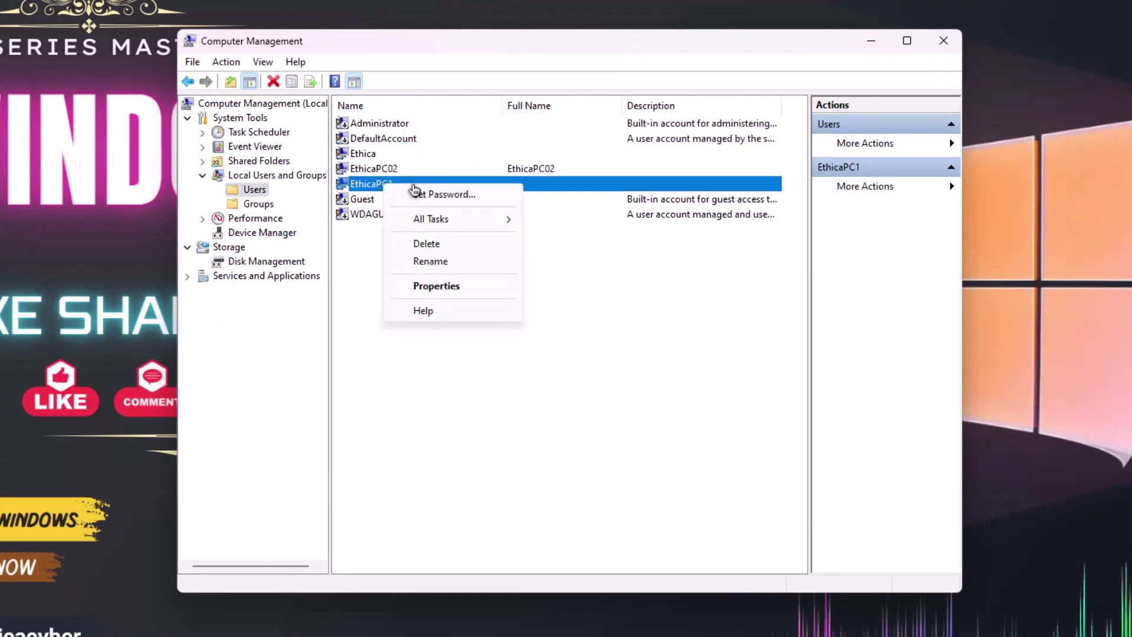
{"action": "left_click", "coordinate": [433, 248]}
{"action": "left_click", "coordinate": [613, 373]}
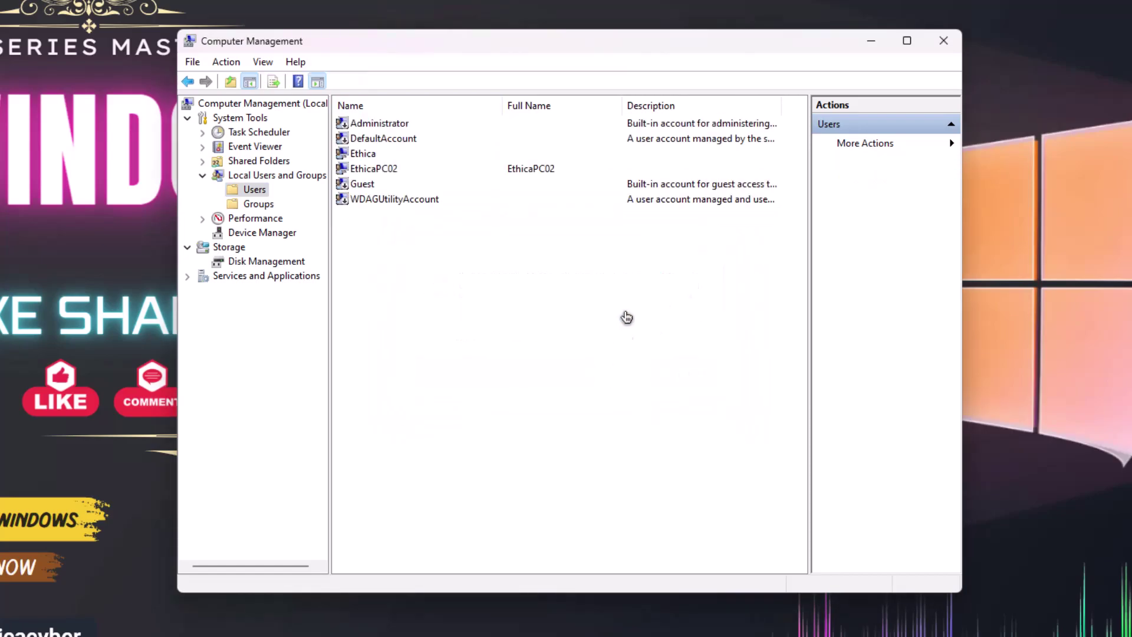
Delete the second test account, EthicaPC02, confirming the administrator-account warning.
{"action": "left_click", "coordinate": [363, 172]}
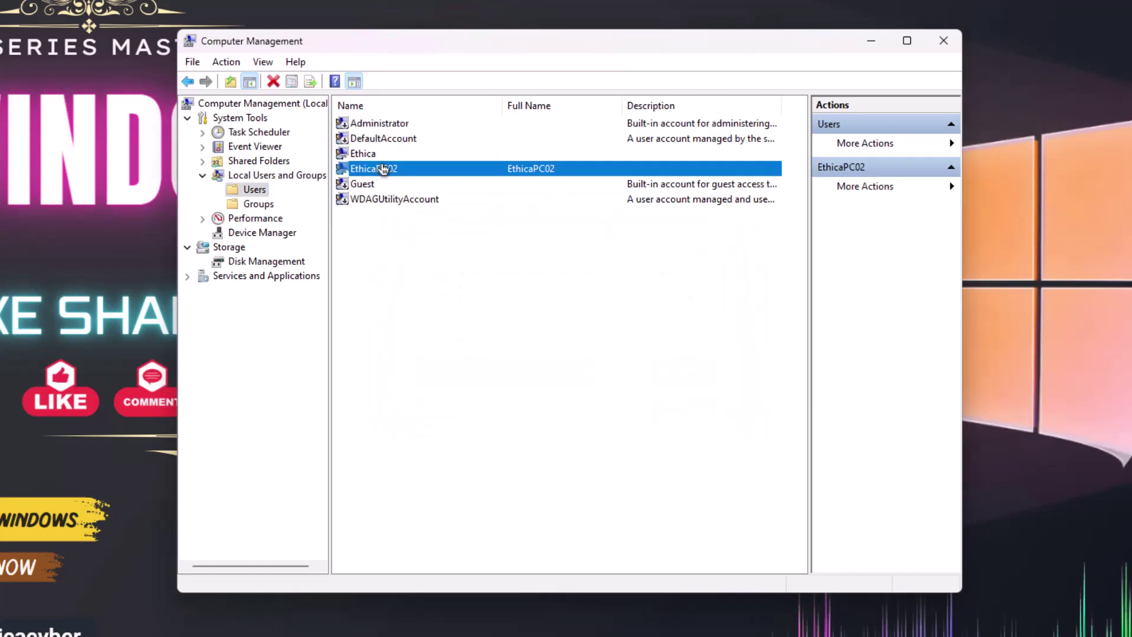
{"action": "right_click", "coordinate": [383, 167]}
{"action": "left_click", "coordinate": [434, 223]}
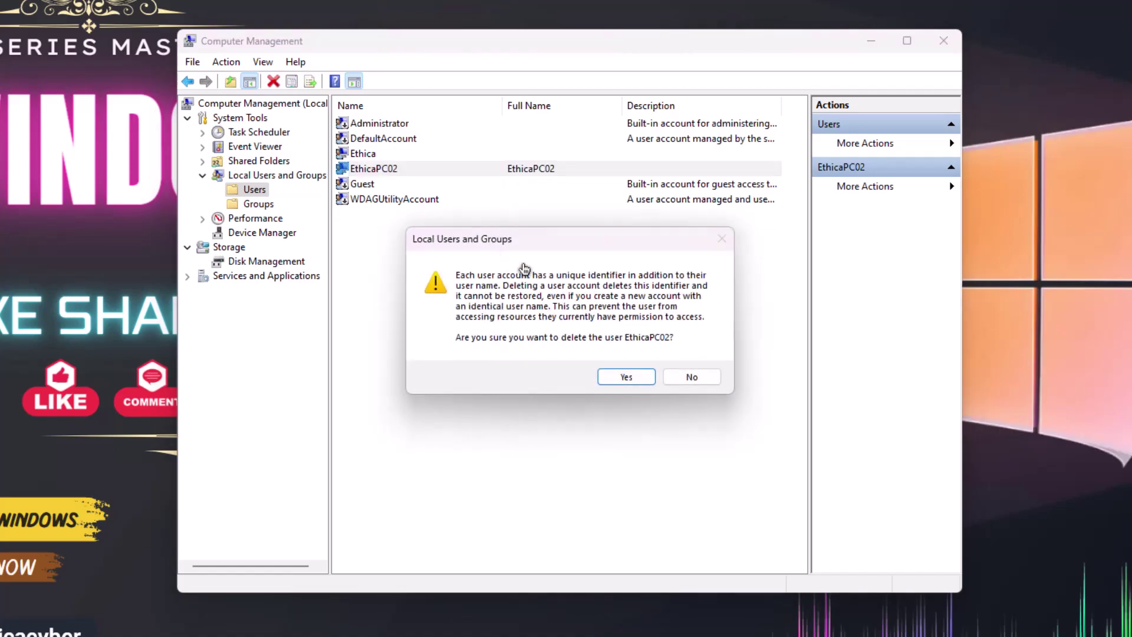
{"action": "left_click", "coordinate": [612, 375]}
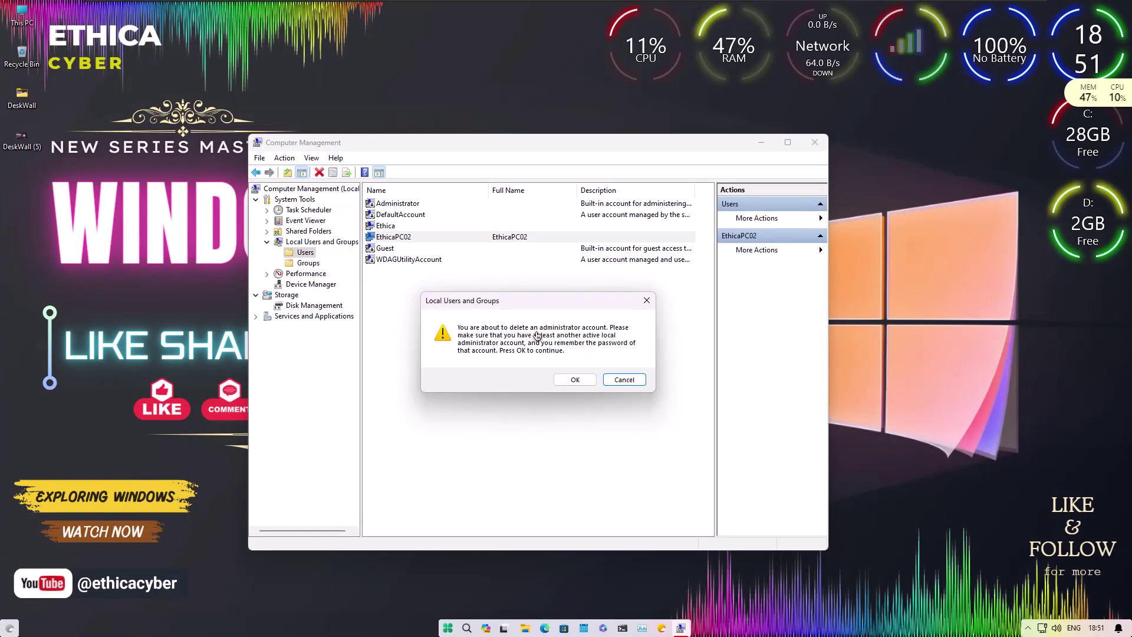
{"action": "left_click", "coordinate": [563, 381]}
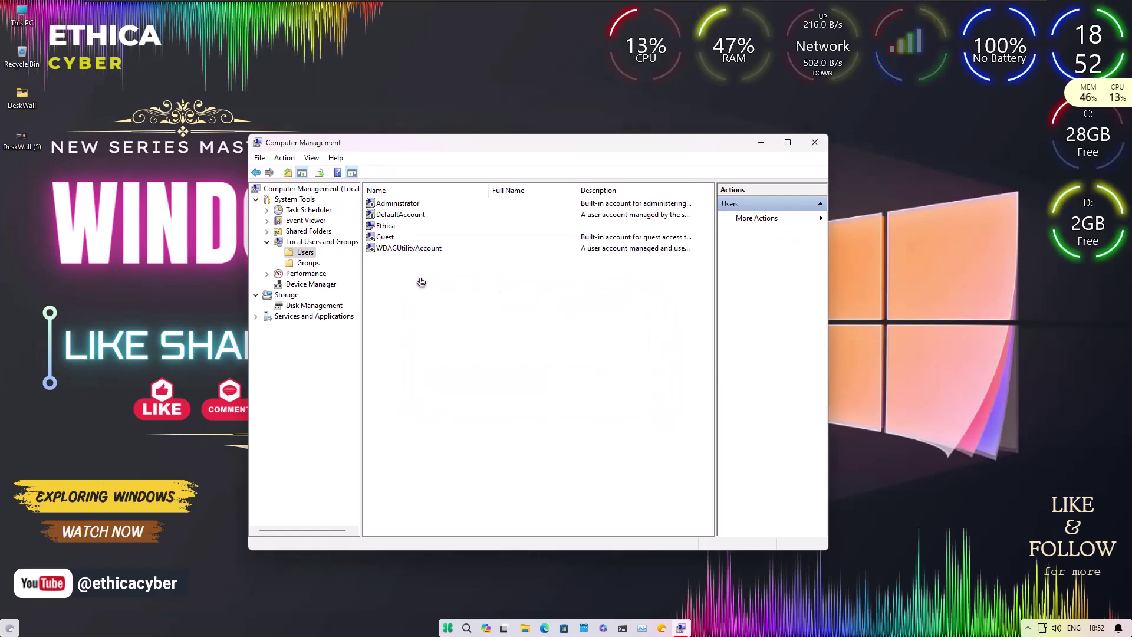
Close Computer Management and switch user via Alt+F4 to reach the Ethica sign-in screen.
{"action": "left_click", "coordinate": [814, 142]}
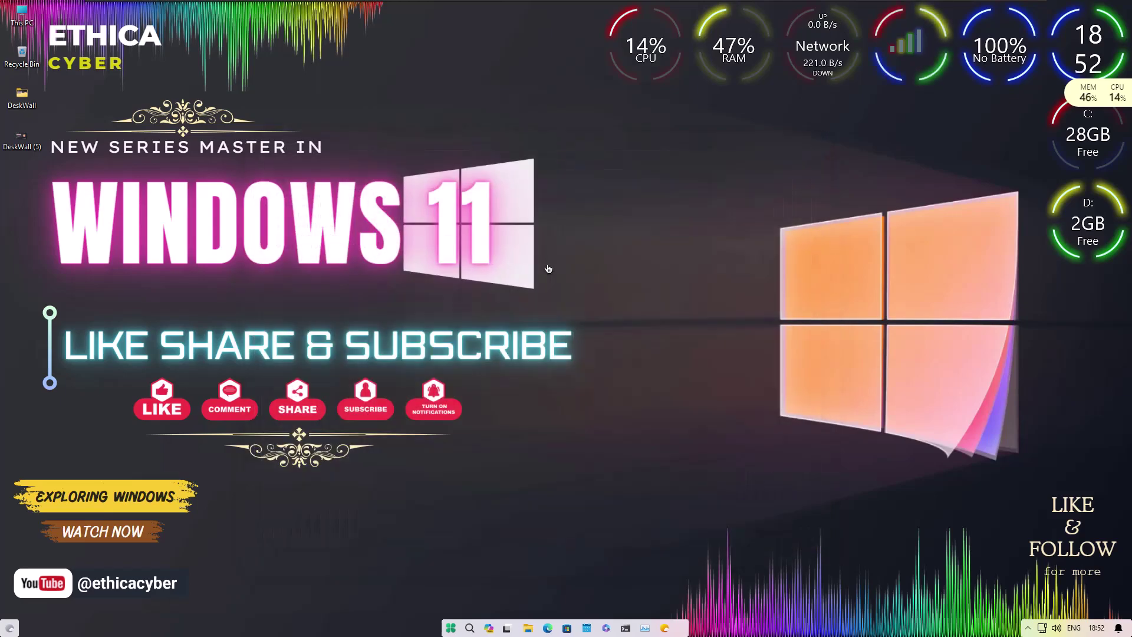
{"action": "key", "text": "alt+F4"}
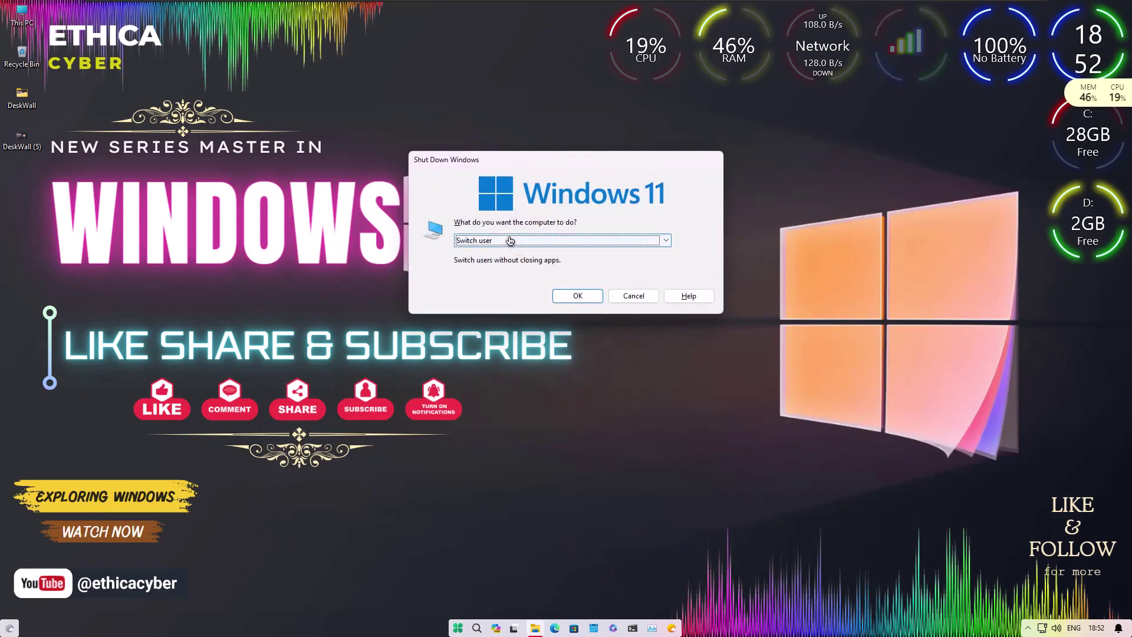
{"action": "left_click", "coordinate": [483, 240]}
{"action": "left_click", "coordinate": [483, 253]}
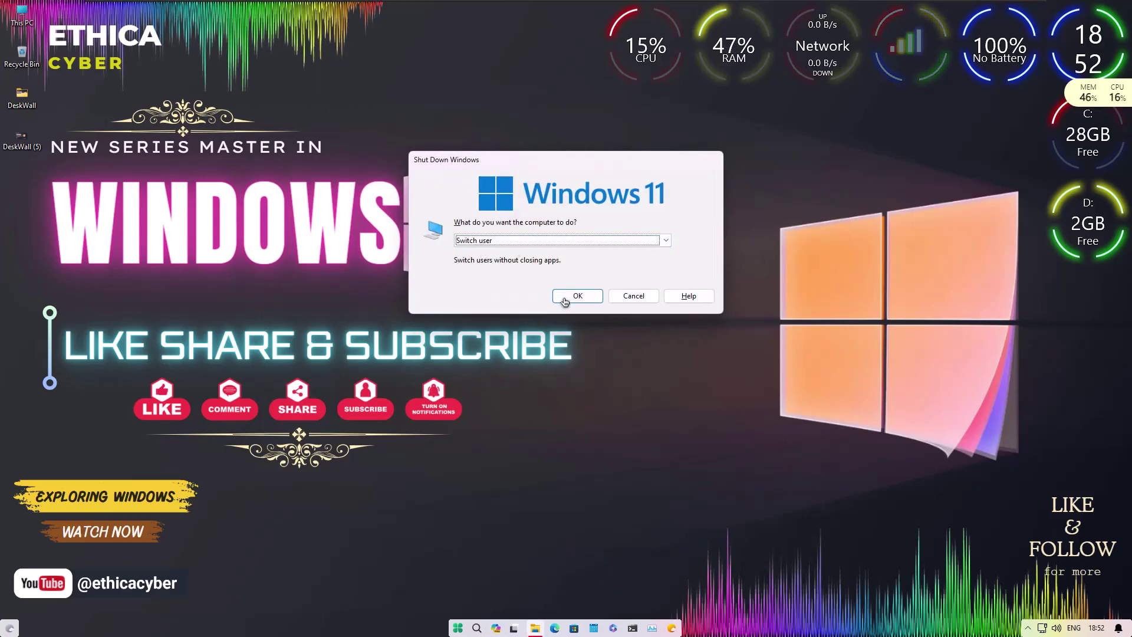
{"action": "left_click", "coordinate": [566, 298]}
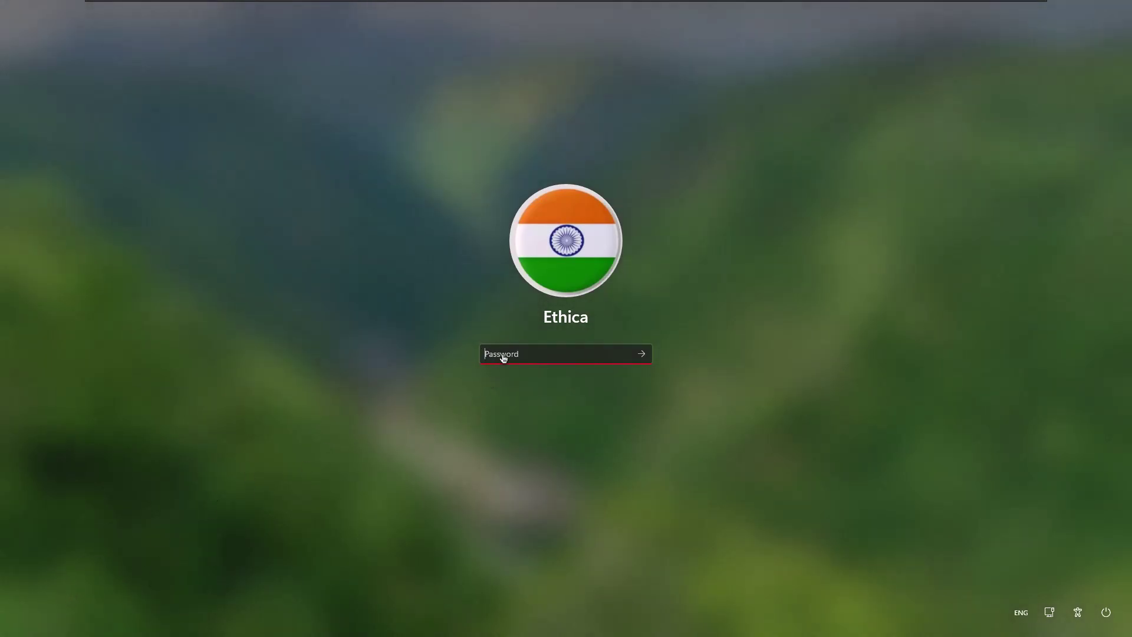
{"action": "type", "text": "•"}
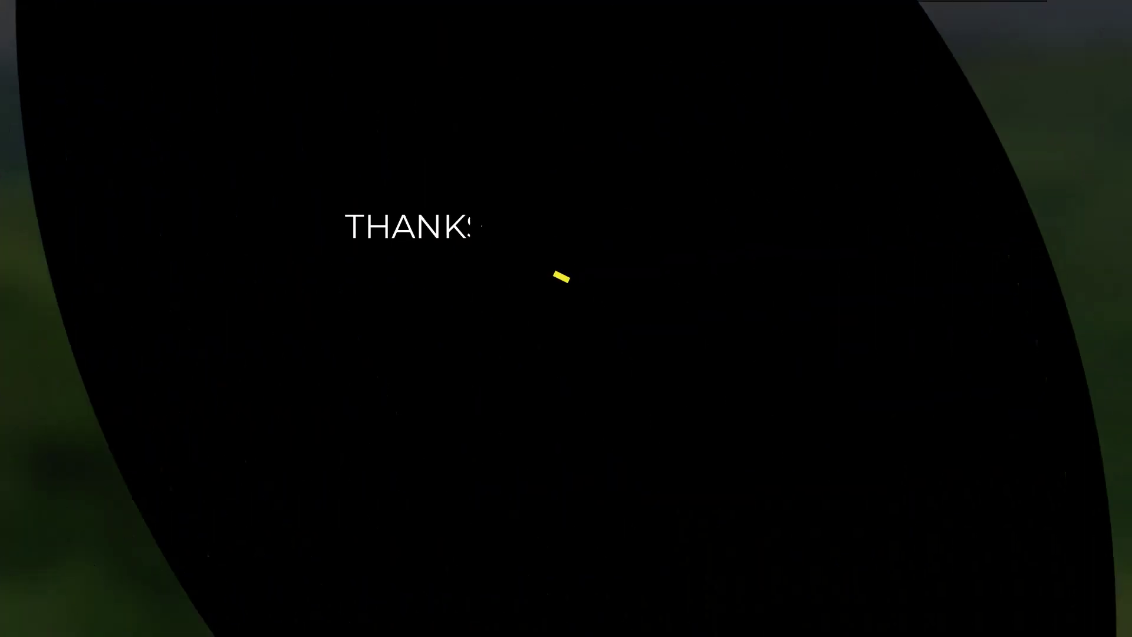